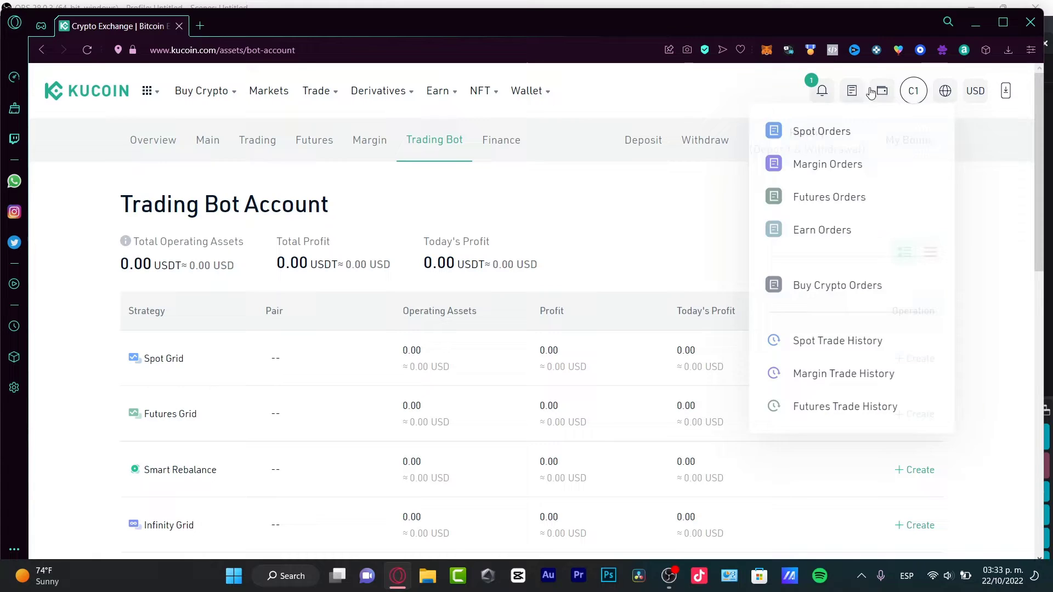
Step: Open KuCoin's Asset Overview from the wallet dropdown, showing 0.00004988 KCS in the Main Account
mouse_move(882, 90)
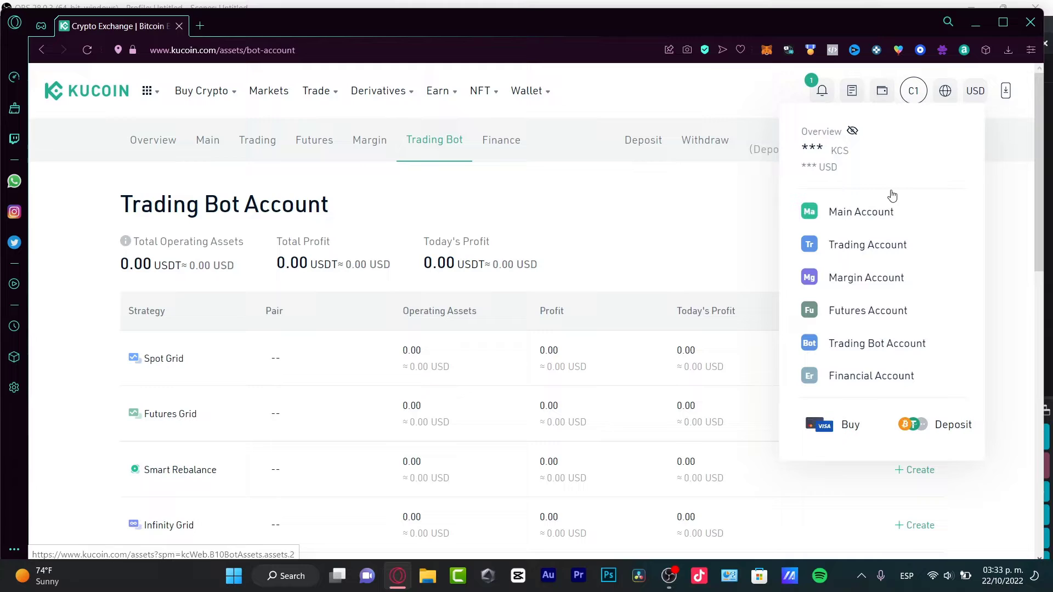
triple_click(923, 165)
left_click(940, 173)
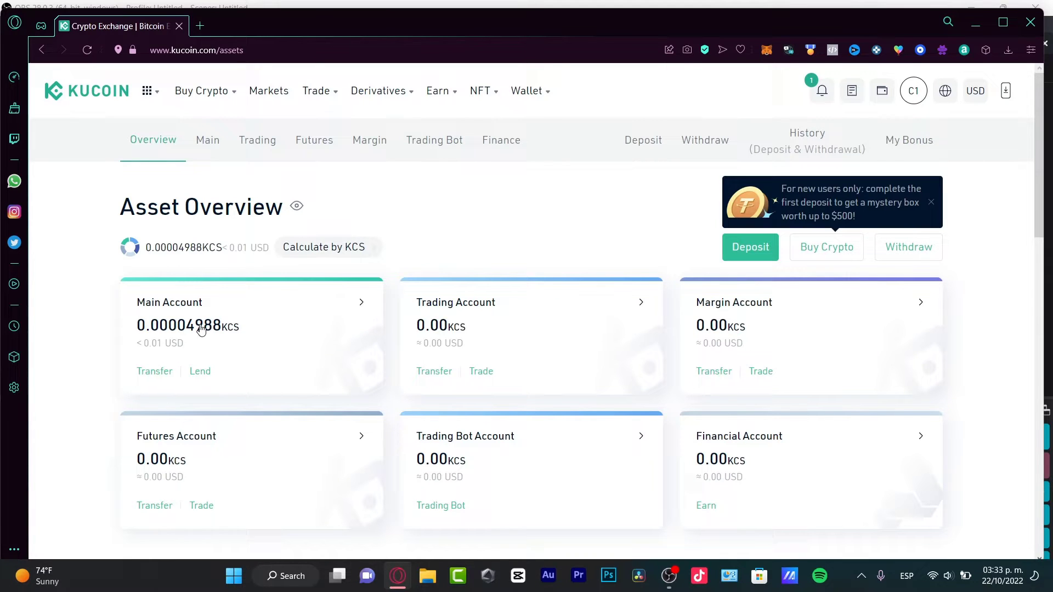
Step: From the Main Account's KCS row, start a withdrawal and choose the KuCoin User recipient option
left_click(354, 321)
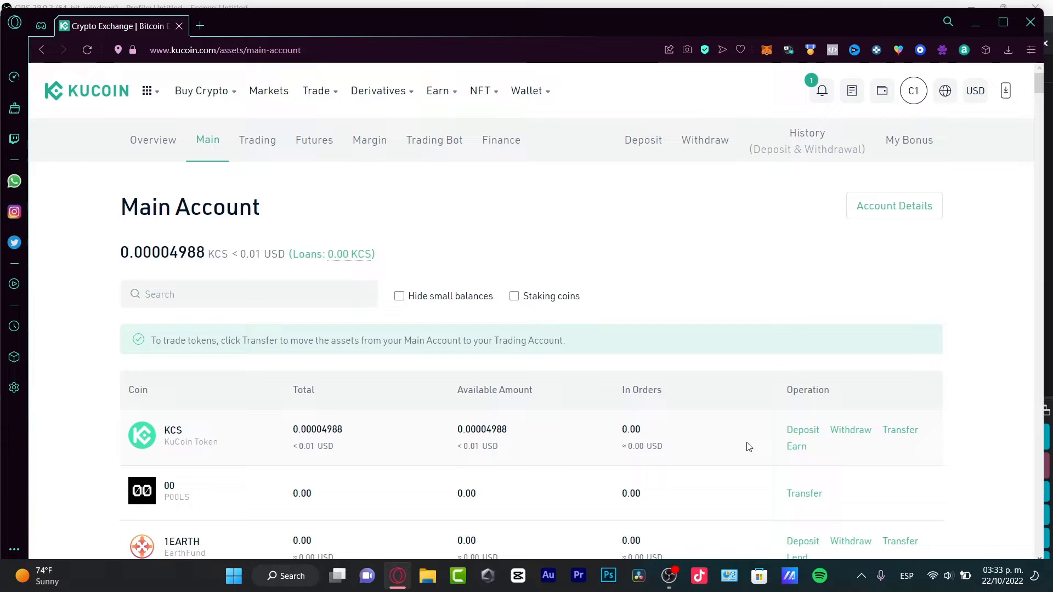
left_click_drag(242, 442, 162, 431)
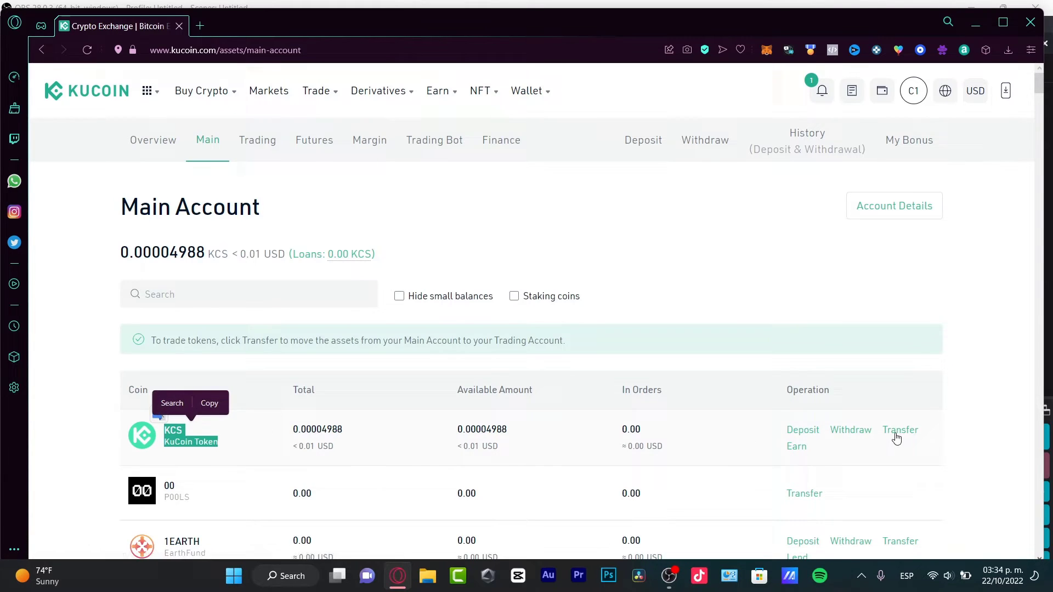
left_click(859, 433)
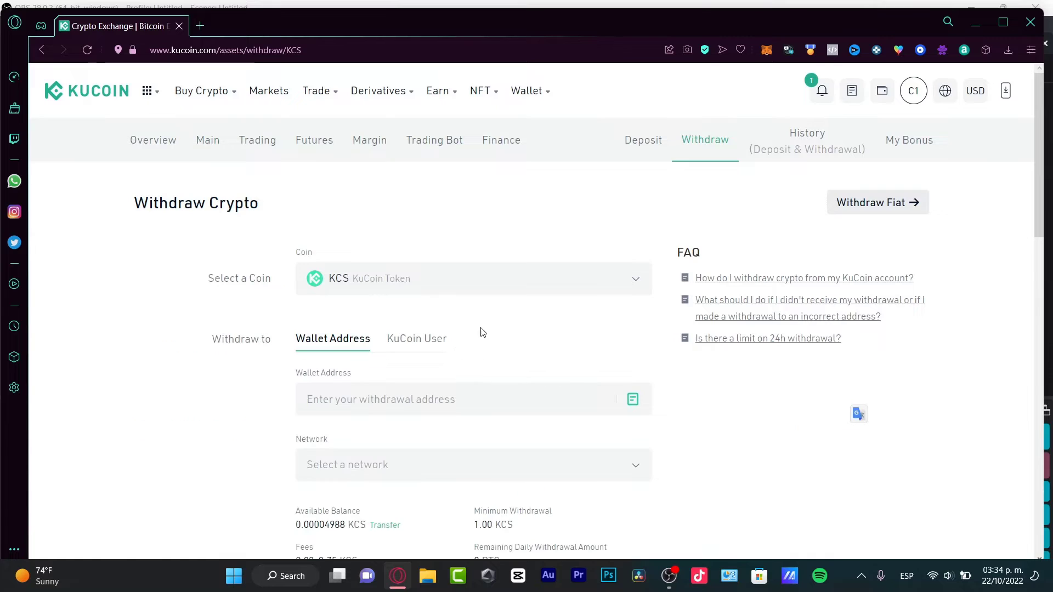
left_click(395, 338)
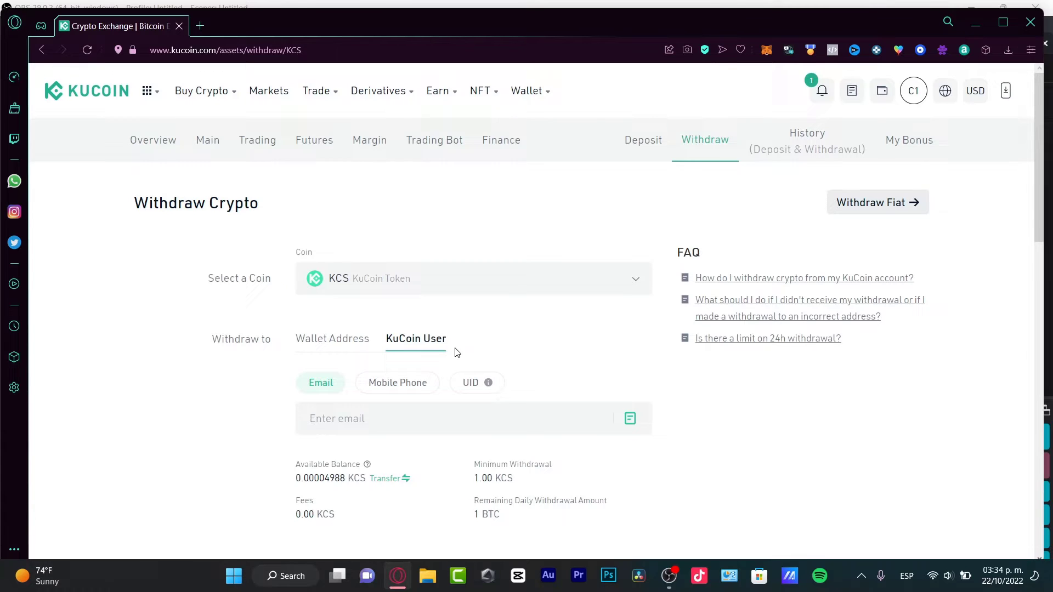
scroll(458, 354, "down", 3)
scroll(466, 369, "up", 3)
Step: Switch to Withdraw Fiat and choose MXN Mexican Peso as the withdrawal currency
left_click(863, 210)
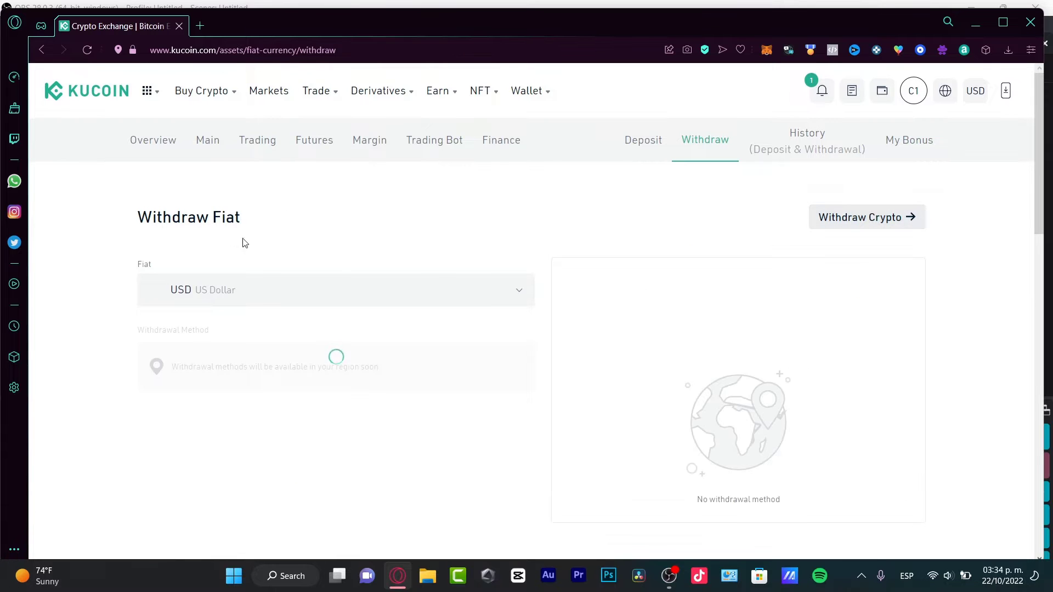
left_click(247, 299)
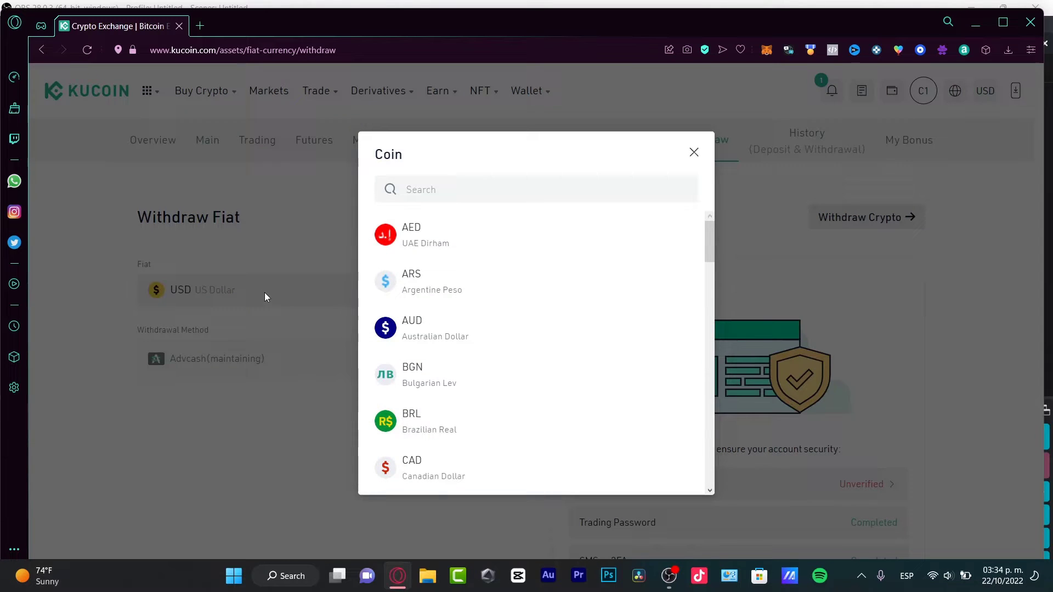
scroll(488, 277, "down", 15)
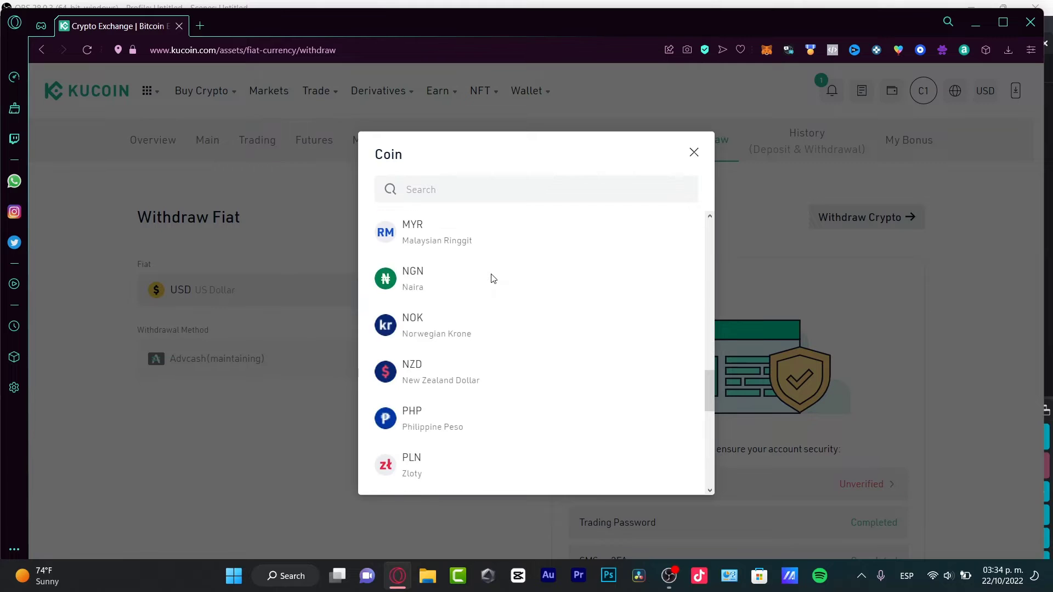
scroll(489, 278, "up", 4)
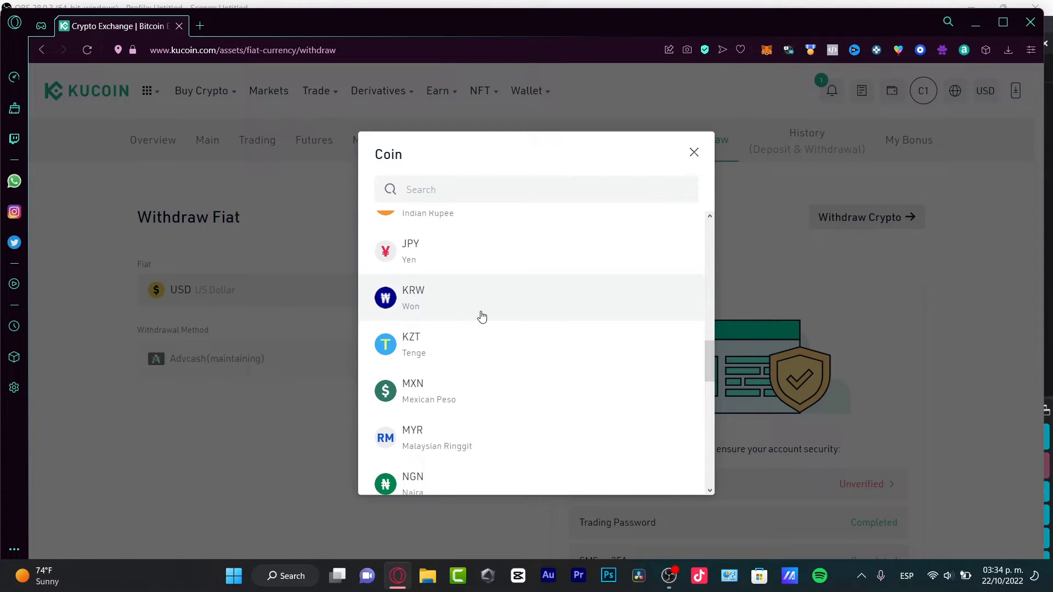
left_click(457, 405)
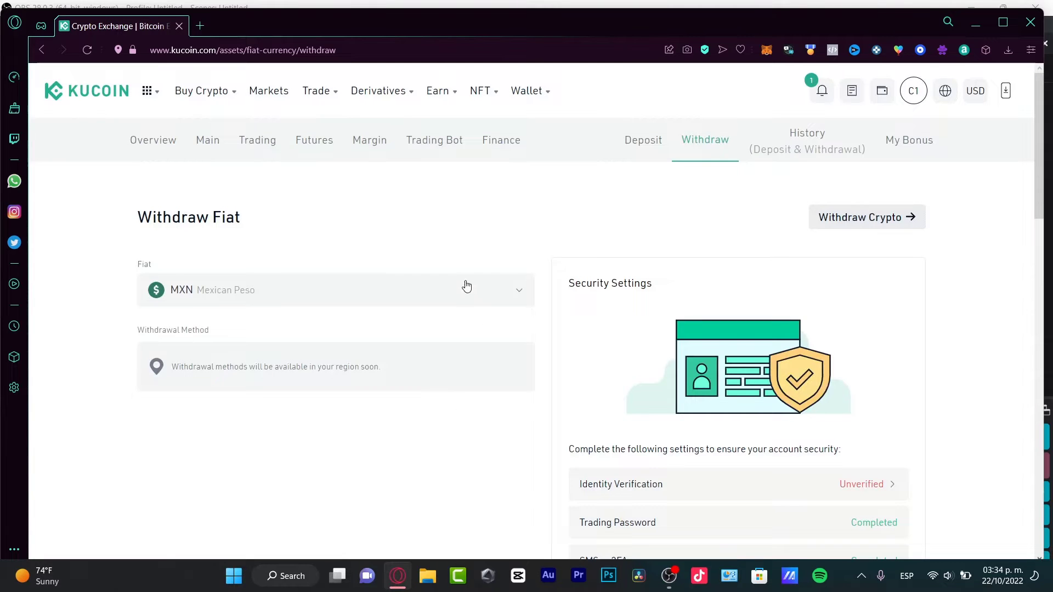
Step: Review the trading password and SMS/2FA security requirements, then open the unverified identity verification
scroll(305, 202, "down", 3)
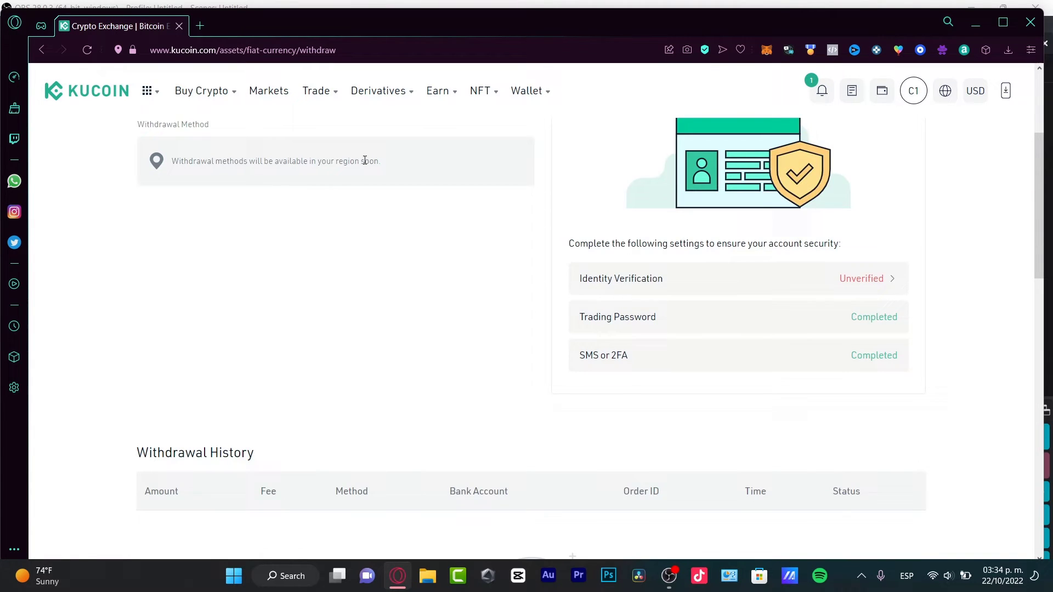
scroll(305, 225, "up", 3)
scroll(316, 262, "down", 3)
scroll(761, 268, "up", 3)
left_click_drag(1042, 201, 1042, 233)
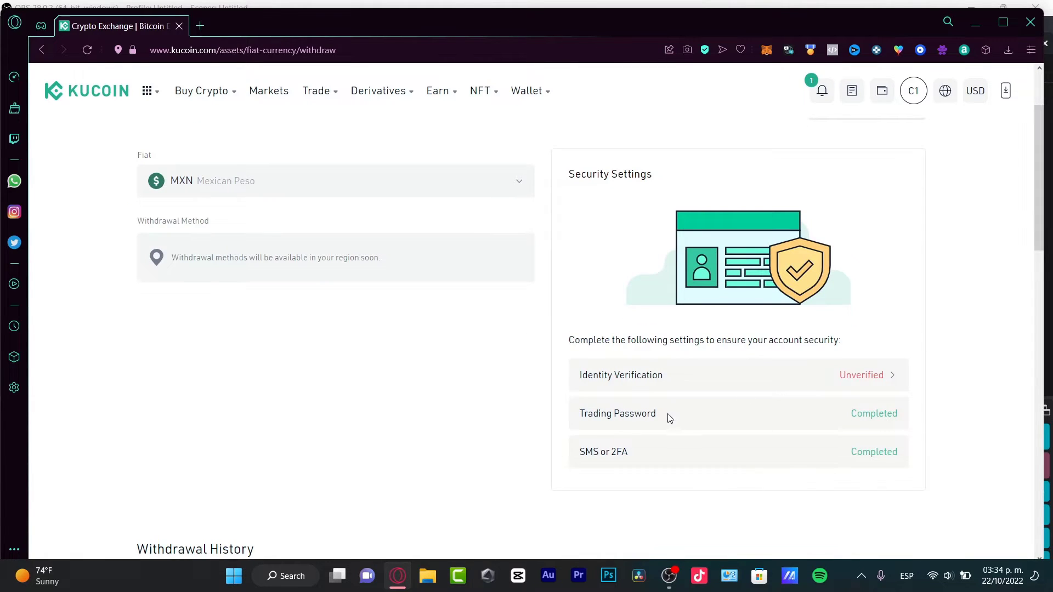
left_click_drag(669, 419, 908, 410)
left_click_drag(660, 461, 581, 465)
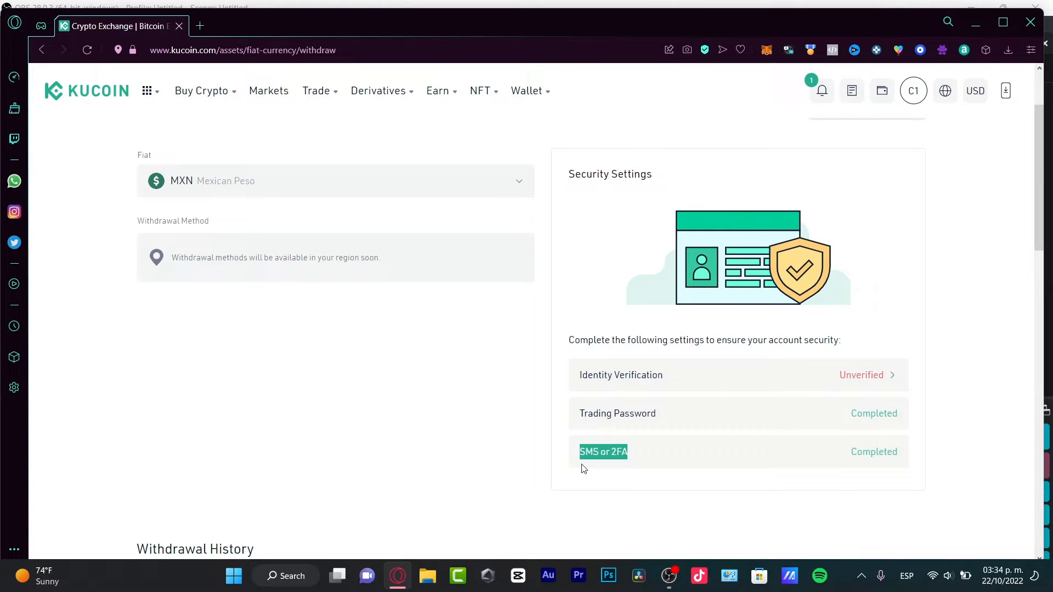
left_click(651, 456)
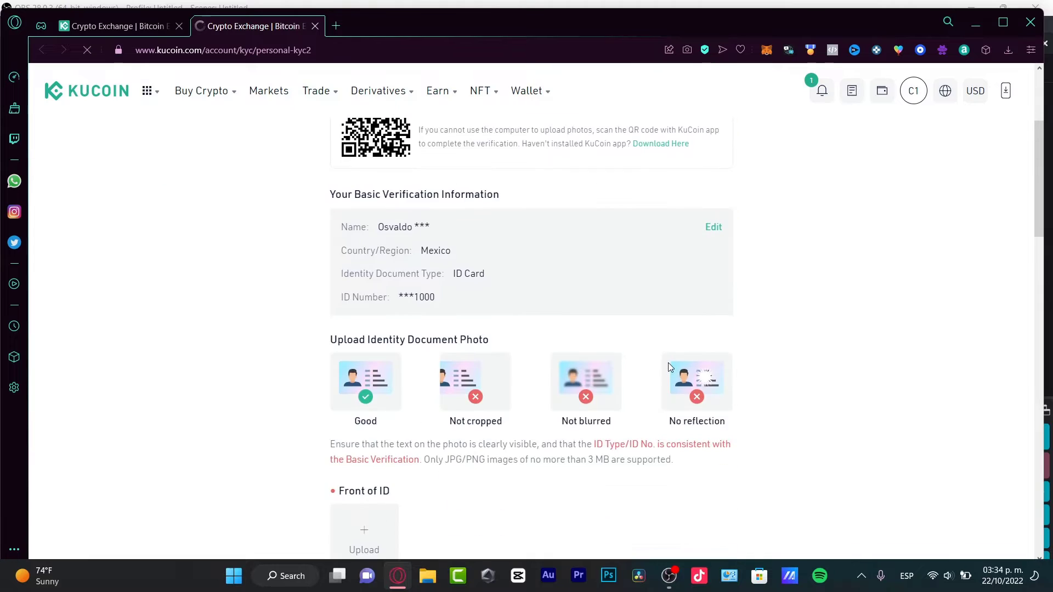
Step: Review the ID document photo upload requirements, then return to the MXN Withdraw Fiat tab
scroll(669, 366, "down", 3)
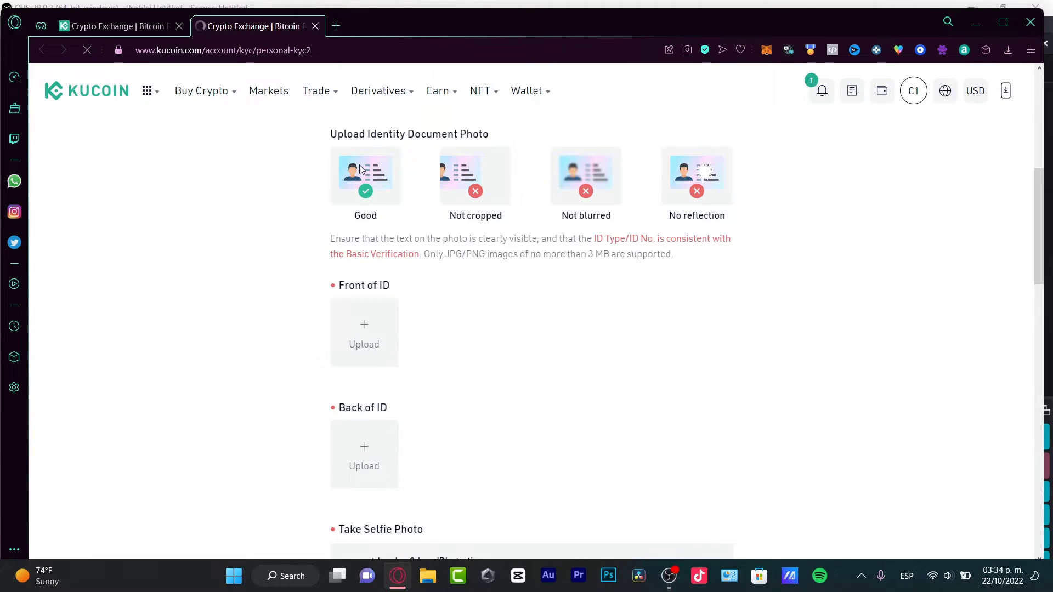
left_click_drag(397, 134, 494, 134)
scroll(567, 202, "down", 3)
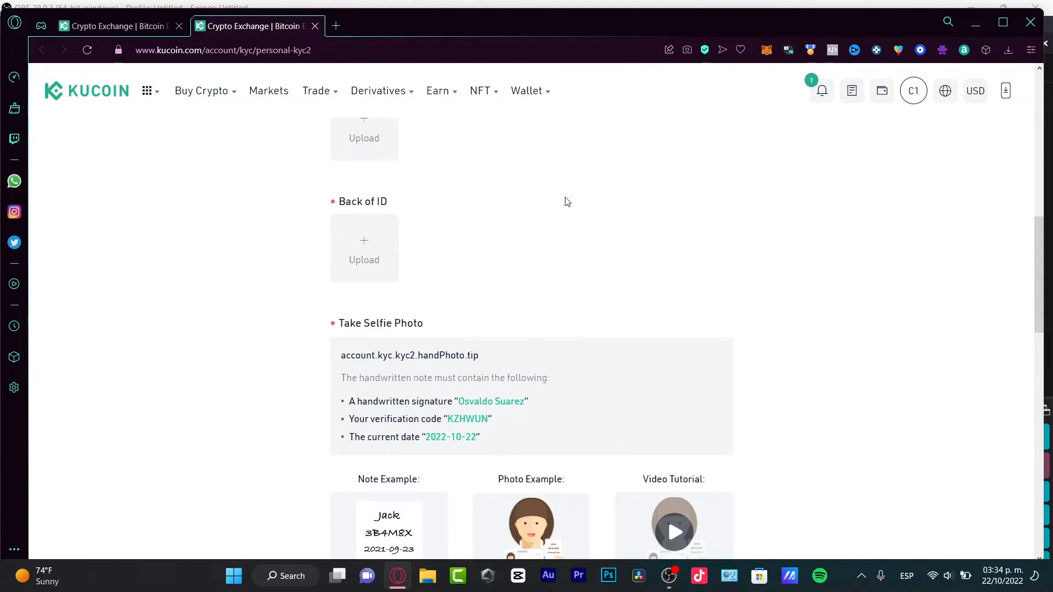
scroll(492, 280, "down", 9)
scroll(515, 268, "up", 3)
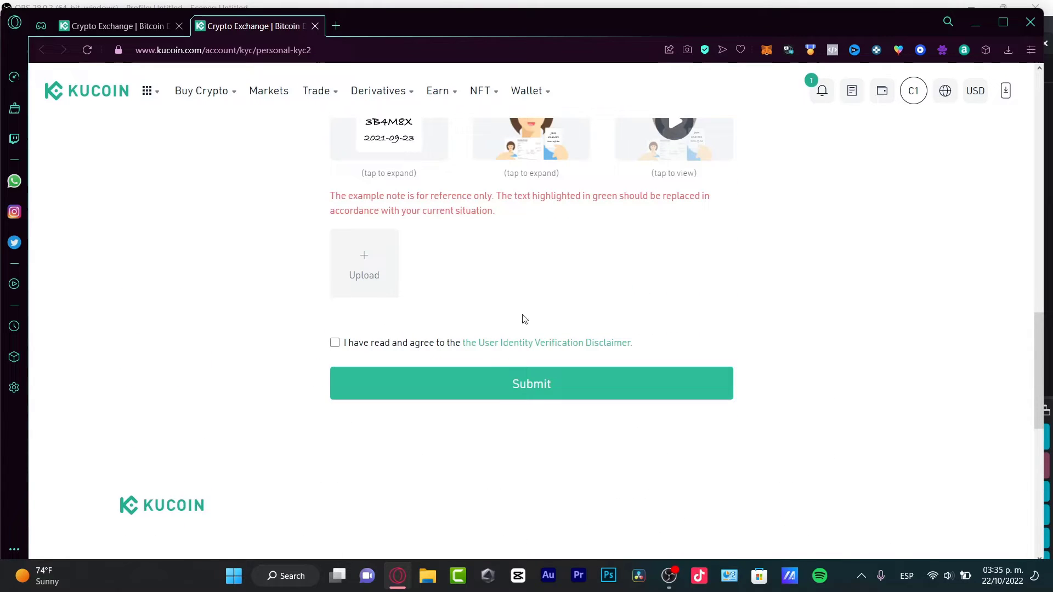
left_click(126, 27)
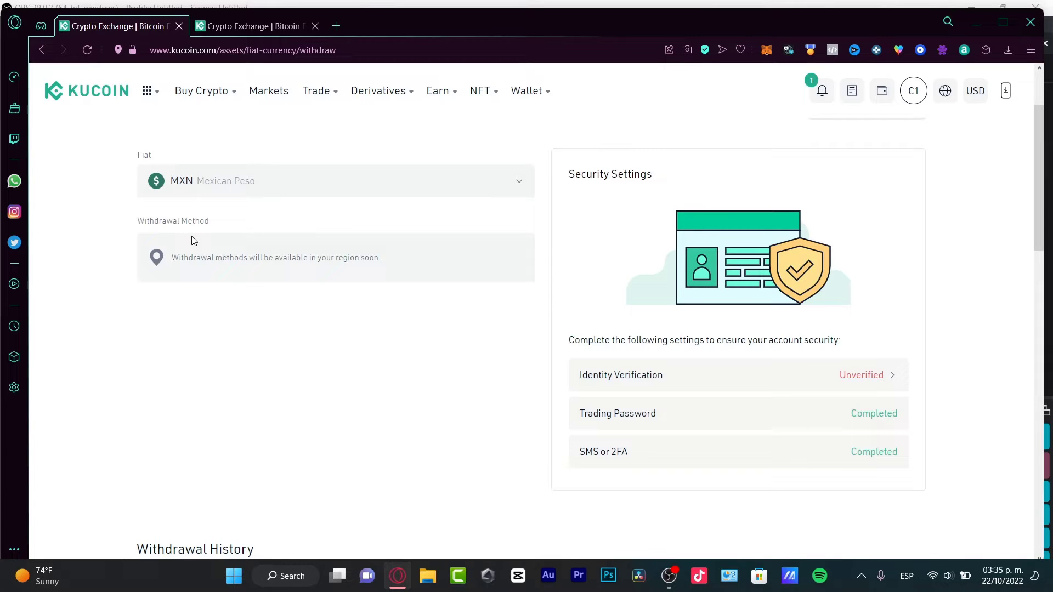
Step: Zoom in to read the 'no withdrawal methods available' notice, then reset zoom to normal
scroll(235, 279, "up", 2)
key("ctrl+plus")
key("ctrl+plus")
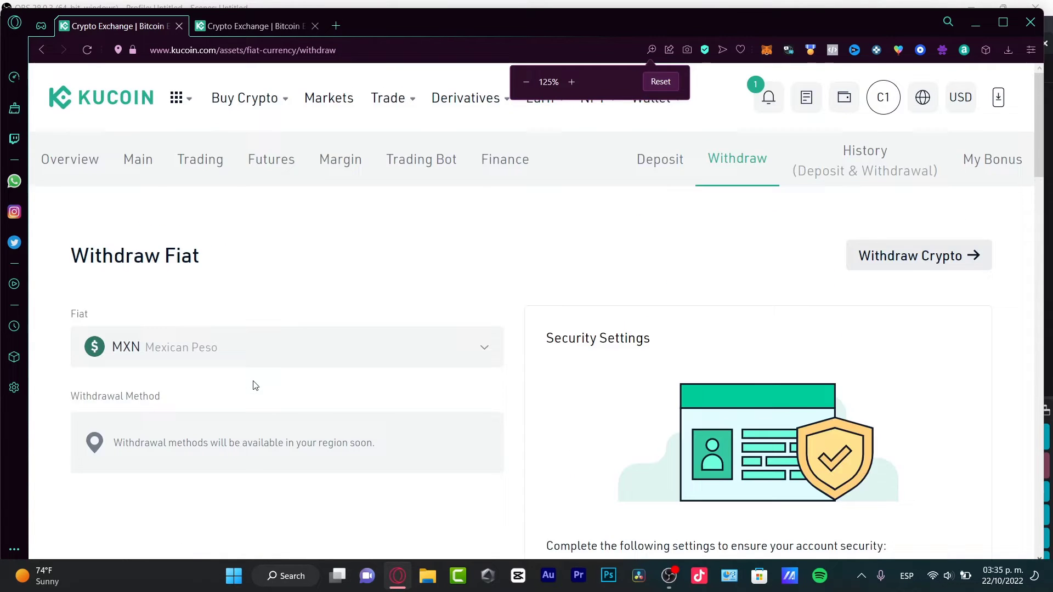
scroll(264, 394, "down", 3)
key("ctrl+plus")
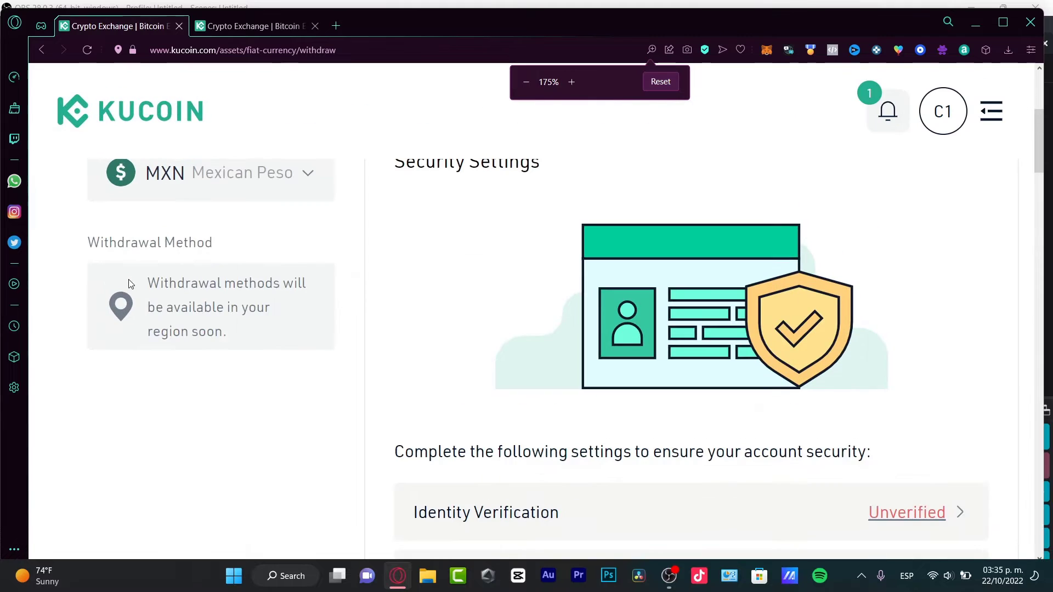
left_click_drag(230, 332, 147, 283)
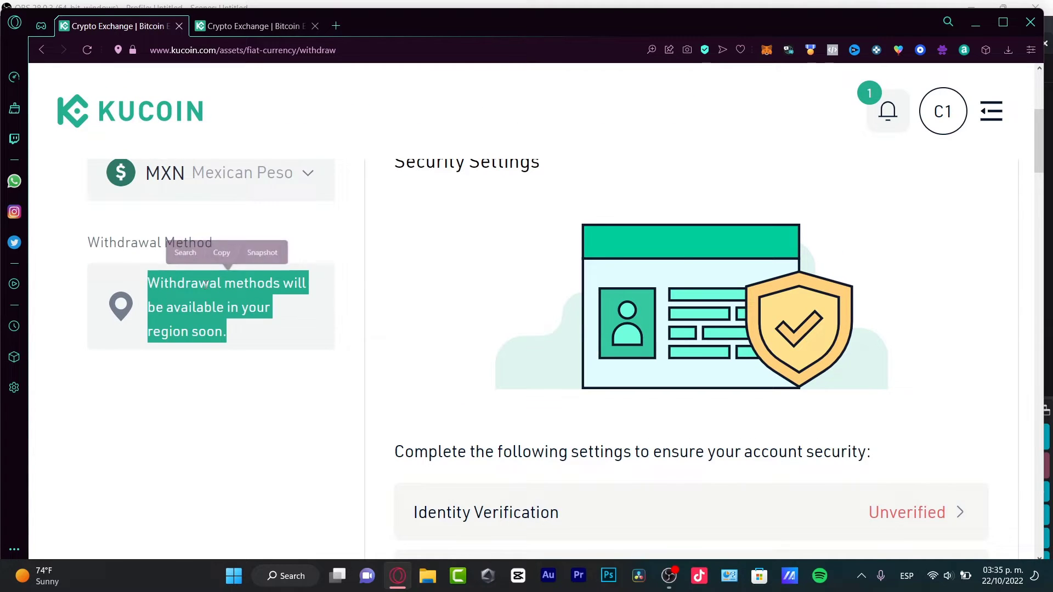
key("ctrl+0")
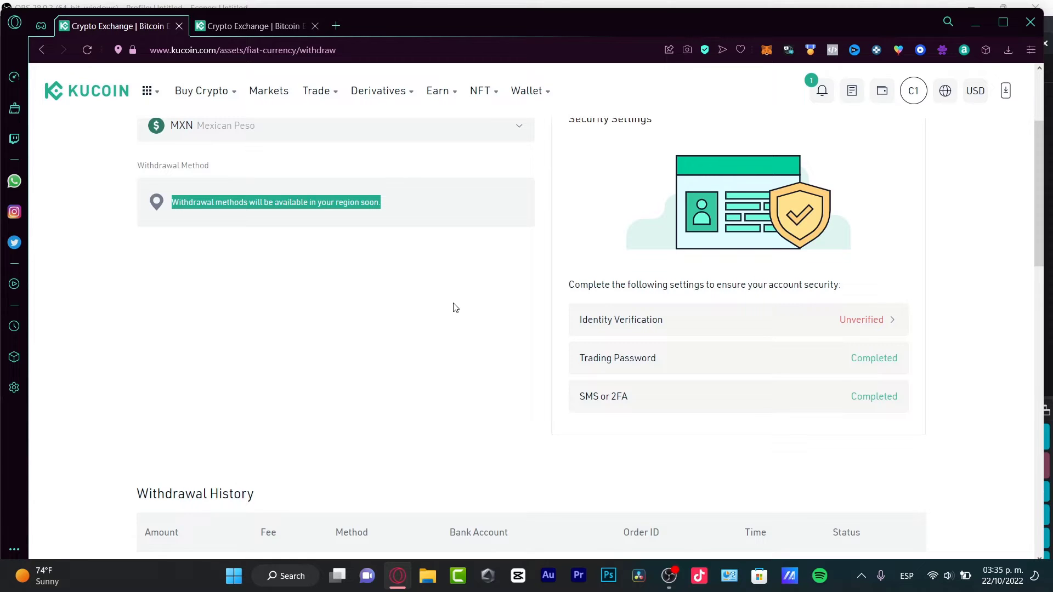
Step: Reopen the Fiat currency list and scroll through the available currencies
scroll(52, 223, "up", 3)
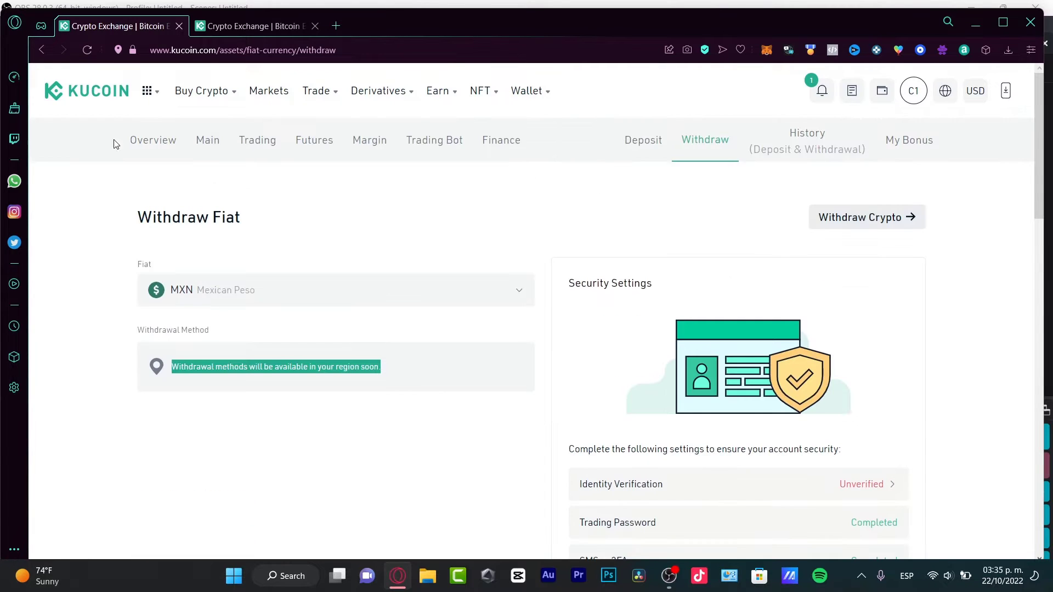
left_click(194, 297)
scroll(558, 384, "down", 8)
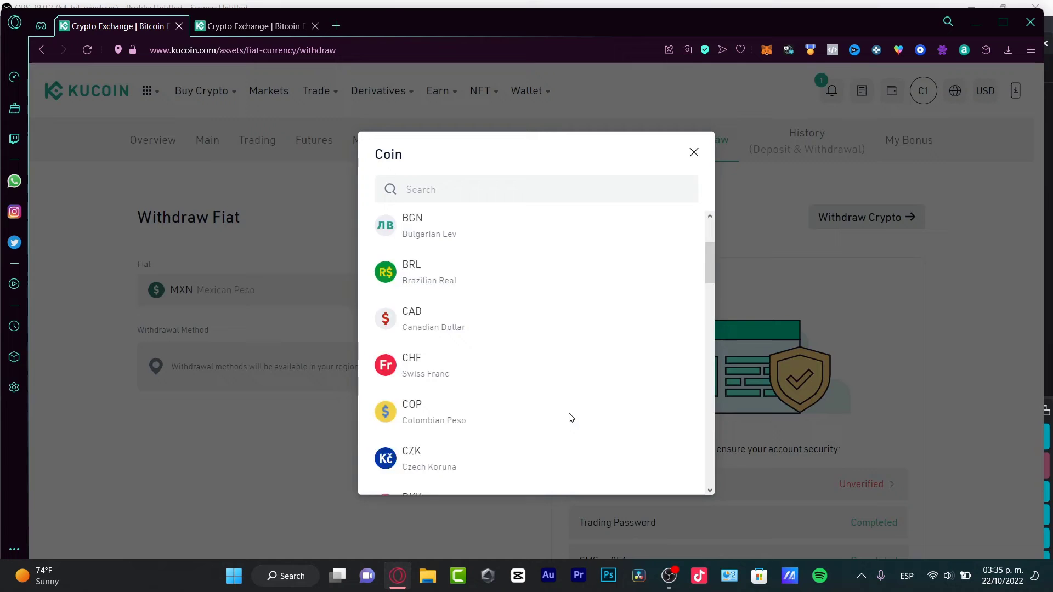
scroll(559, 433, "down", 6)
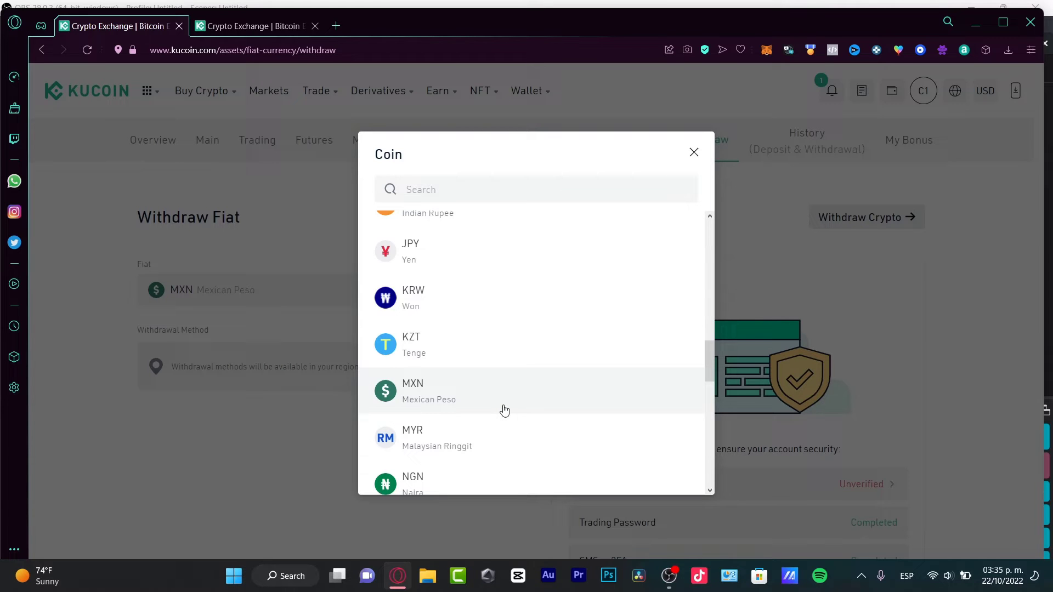
Step: Return to Asset Overview, dismiss the new-user promo tip, and open the Main Account balances
left_click(320, 200)
left_click(164, 141)
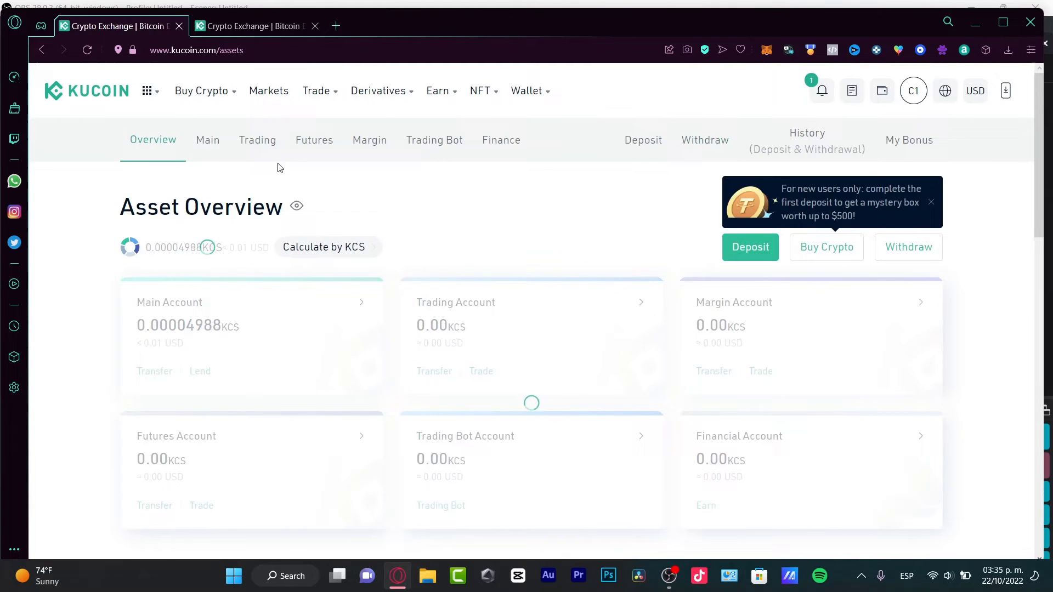
left_click(931, 202)
scroll(931, 264, "down", 4)
scroll(931, 264, "up", 4)
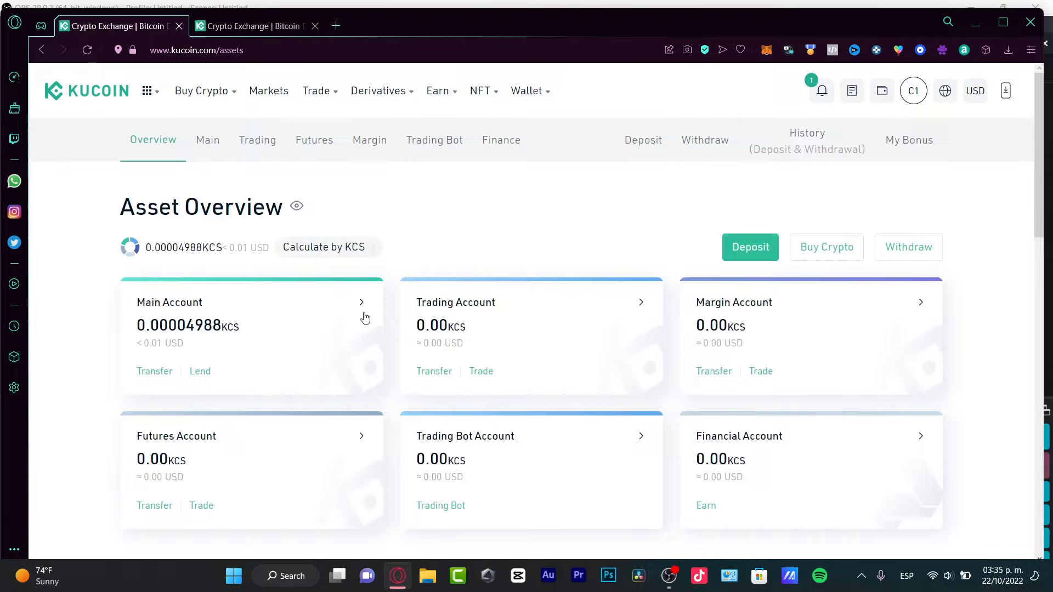
left_click(323, 329)
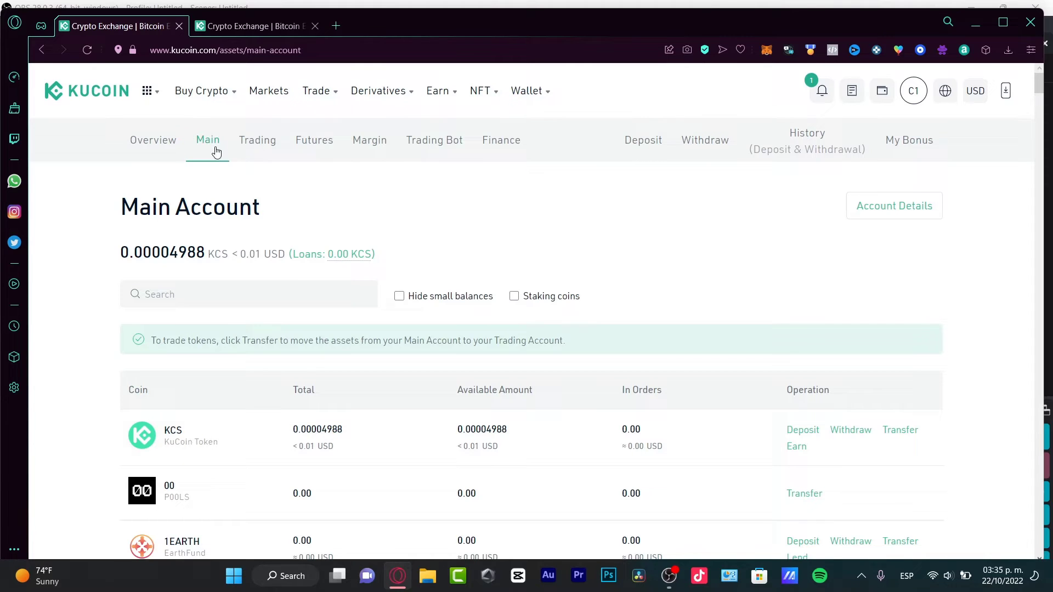
Step: Open the Bitso website in a new tab by searching 'bitso'
left_click(338, 29)
type("bitso")
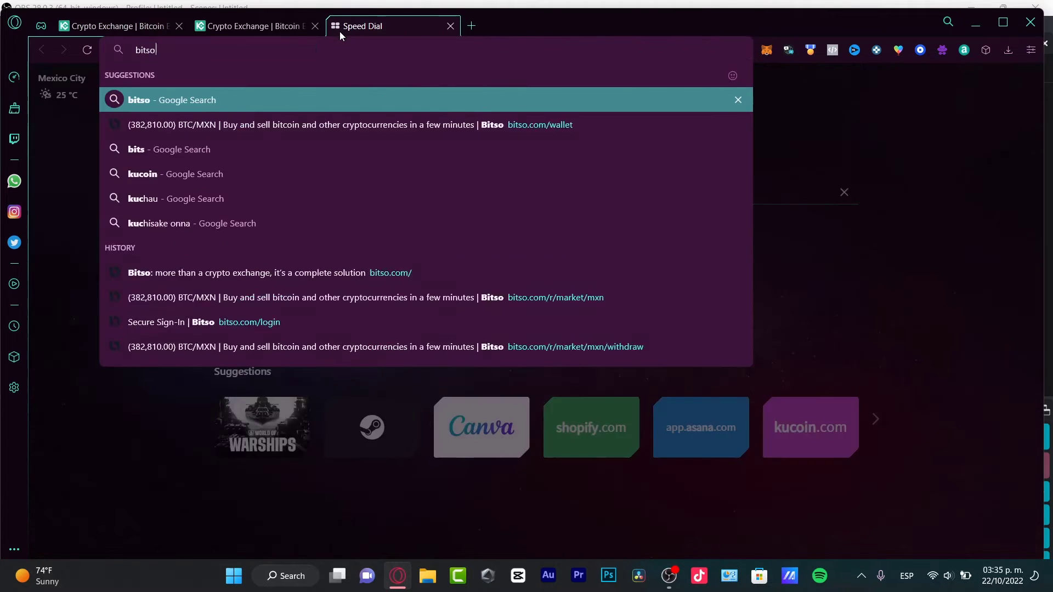
key("Return")
left_click(401, 217)
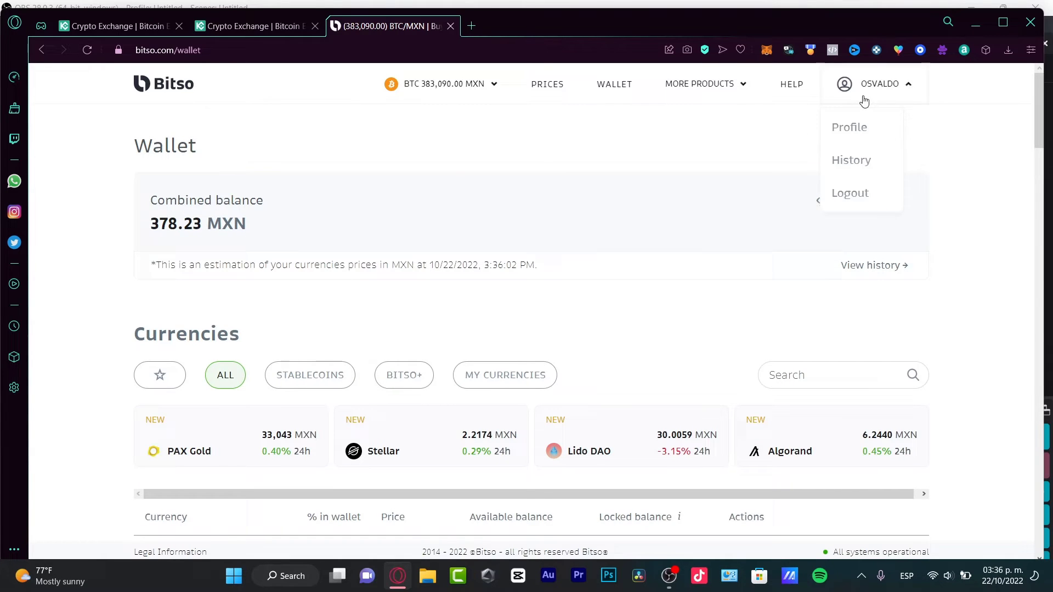
scroll(475, 294, "down", 3)
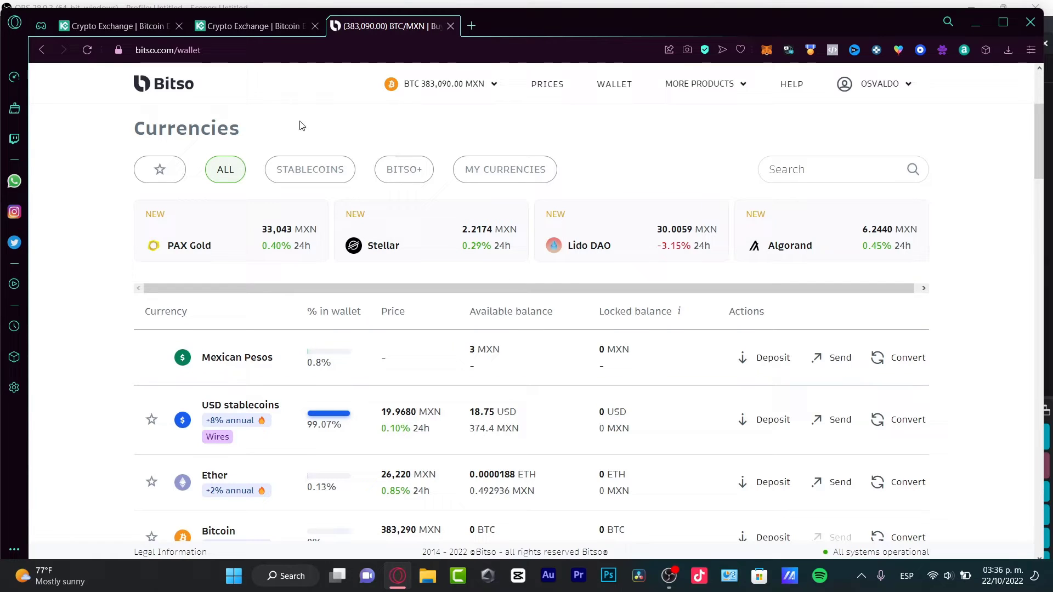
Step: Scroll through the Bitso wallet to check each currency's balance
left_click(250, 25)
left_click(390, 25)
scroll(943, 360, "down", 7)
scroll(932, 367, "down", 4)
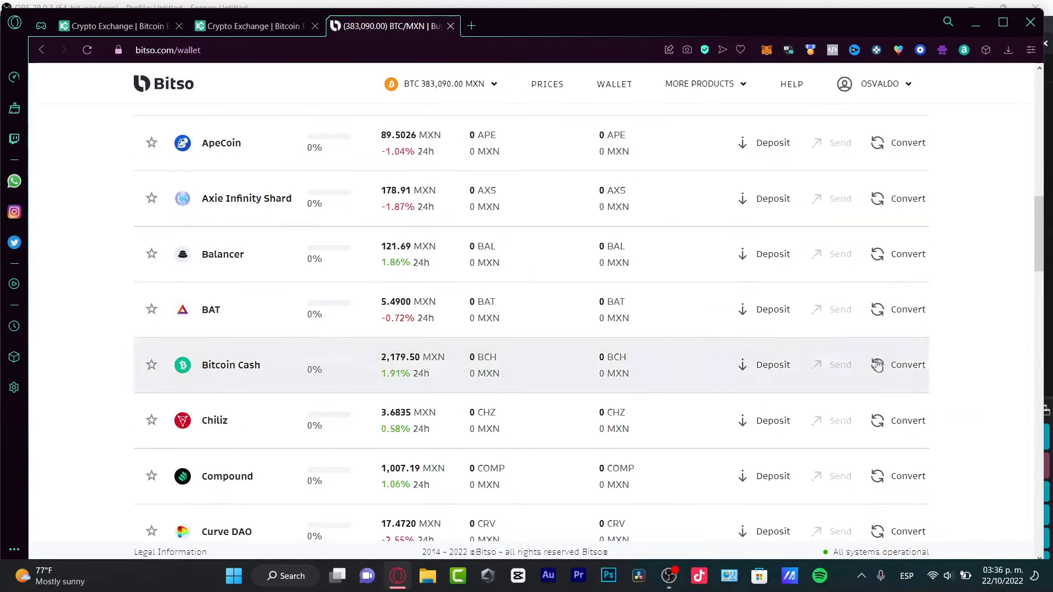
scroll(576, 356, "down", 2)
scroll(713, 439, "down", 7)
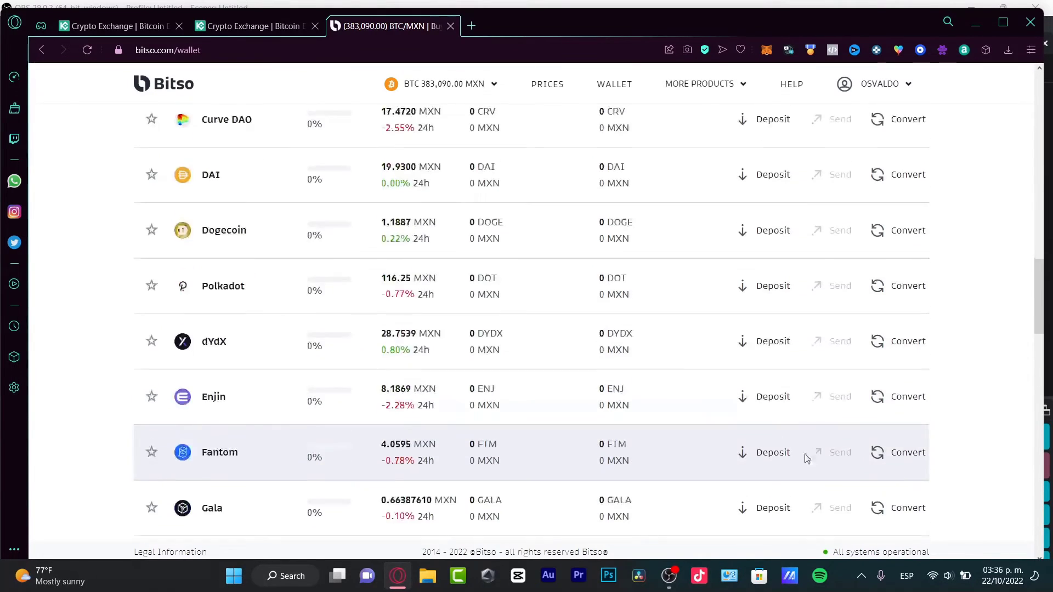
scroll(768, 423, "up", 20)
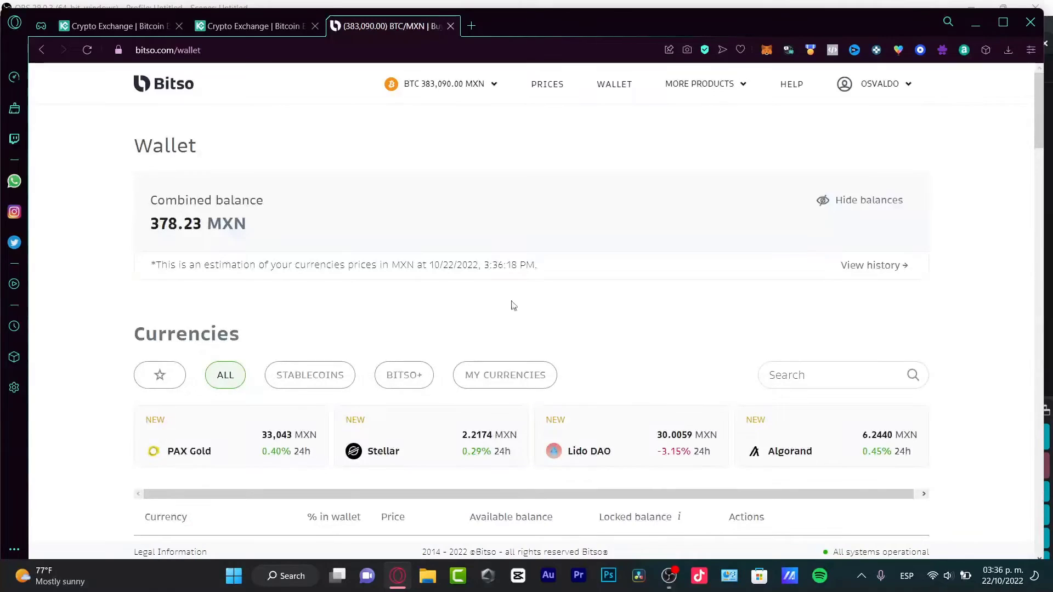
scroll(799, 325, "down", 10)
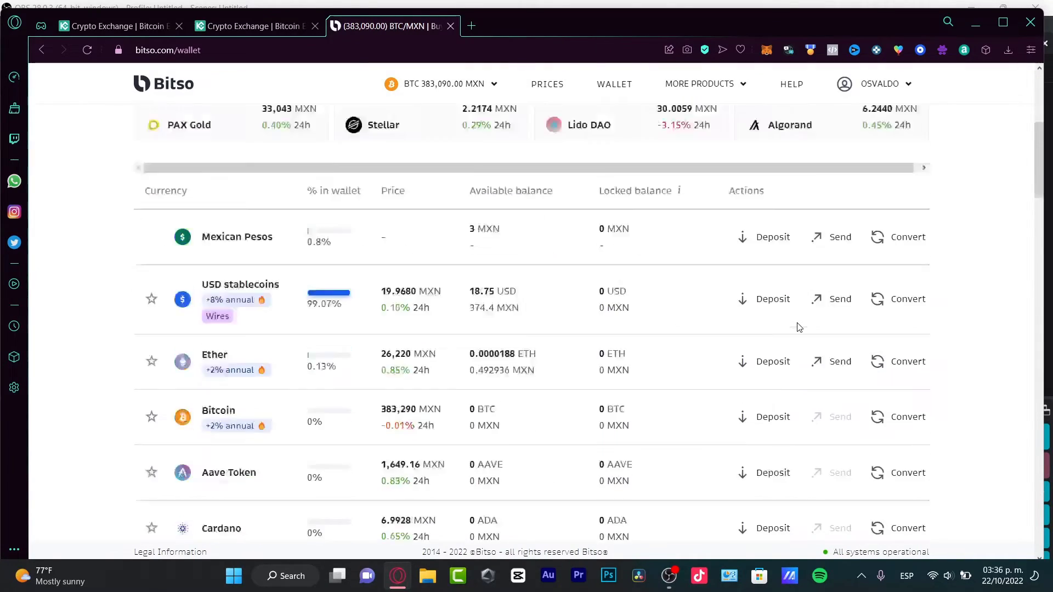
scroll(799, 327, "down", 15)
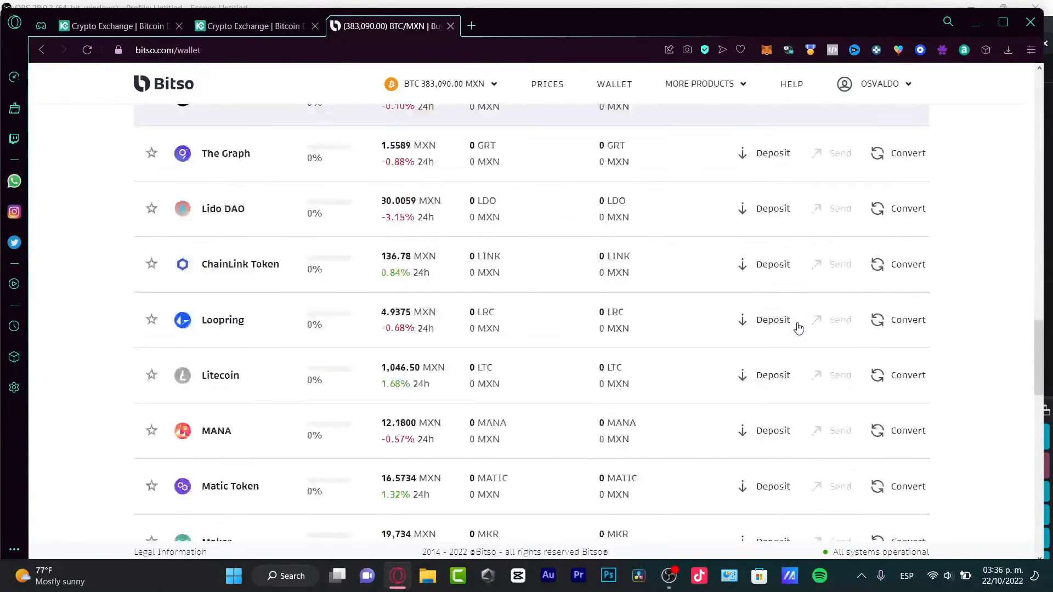
scroll(800, 327, "down", 15)
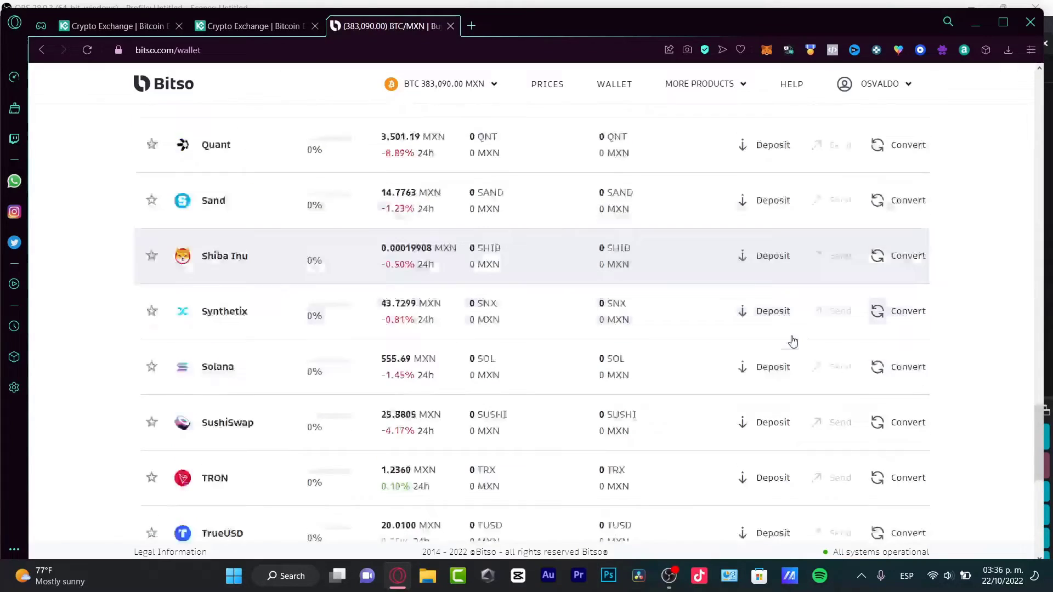
scroll(331, 426, "down", 7)
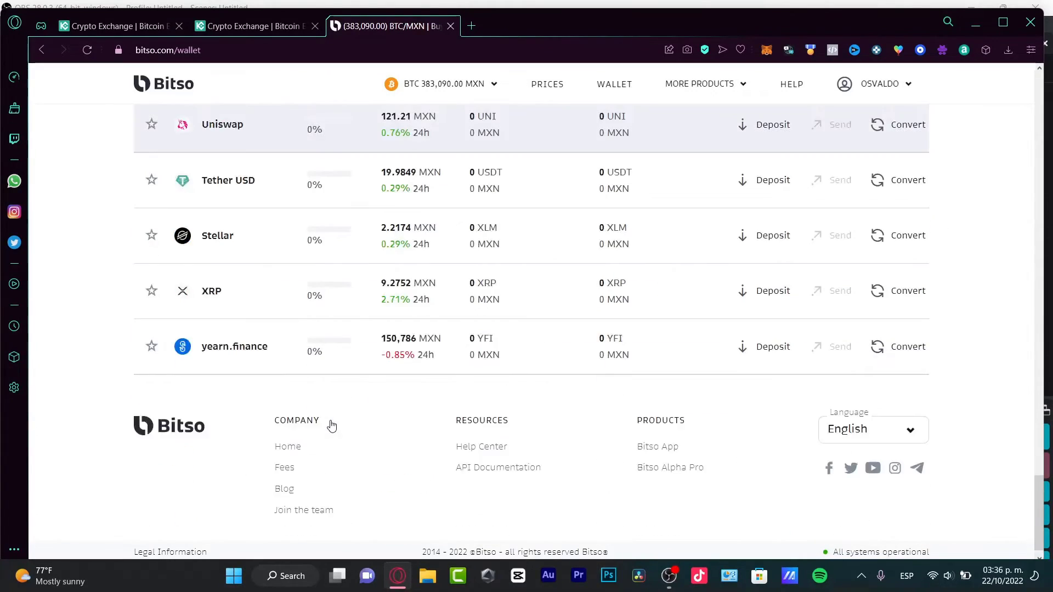
scroll(332, 425, "up", 13)
scroll(332, 426, "up", 15)
Step: Back on KuCoin's Main Account, start transferring KCS to the Trading Account
left_click(252, 26)
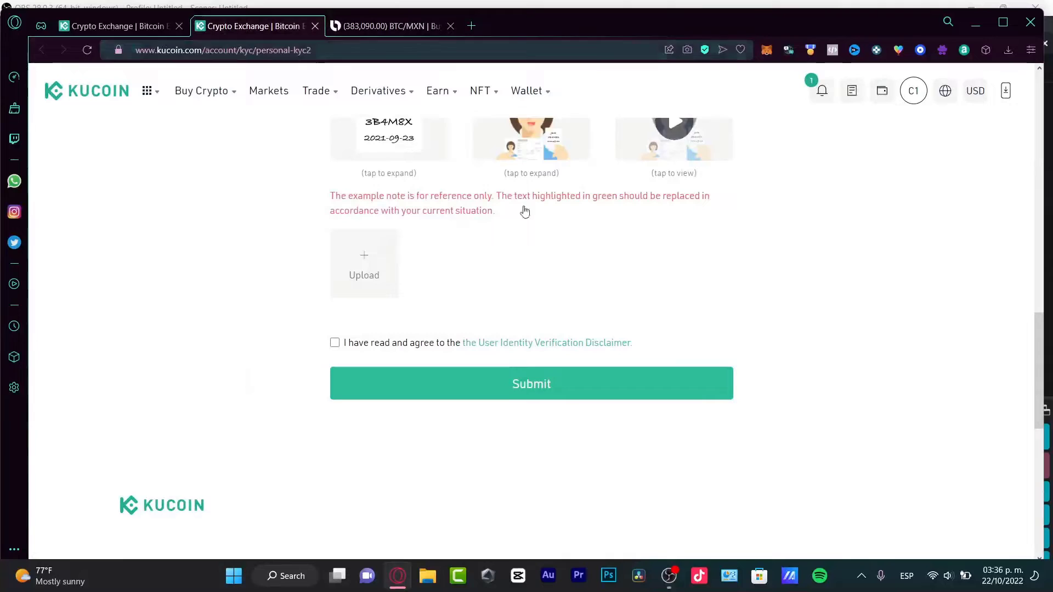
left_click(132, 24)
scroll(245, 261, "down", 4)
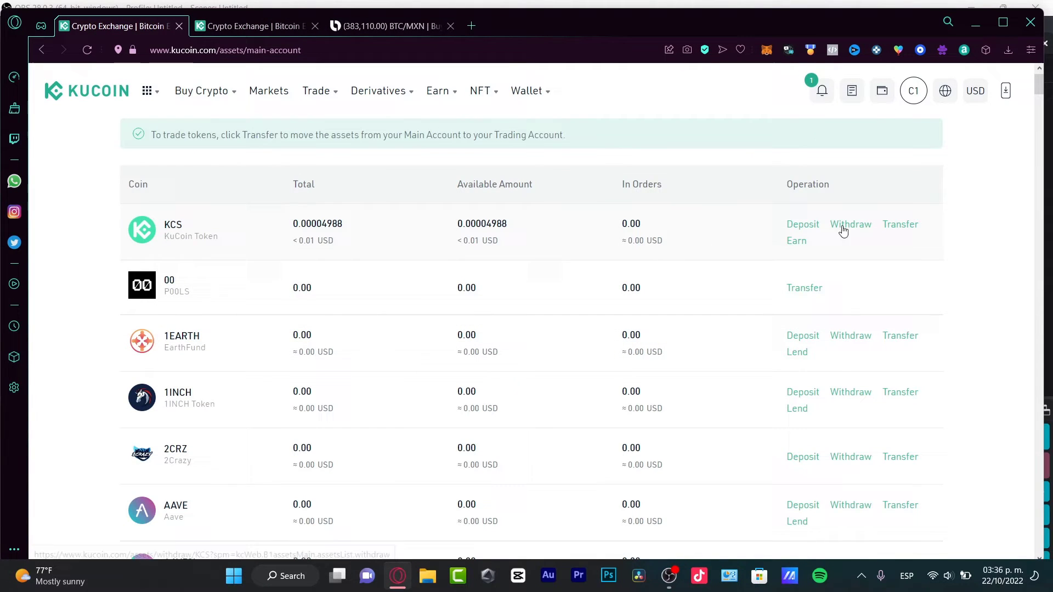
left_click(900, 226)
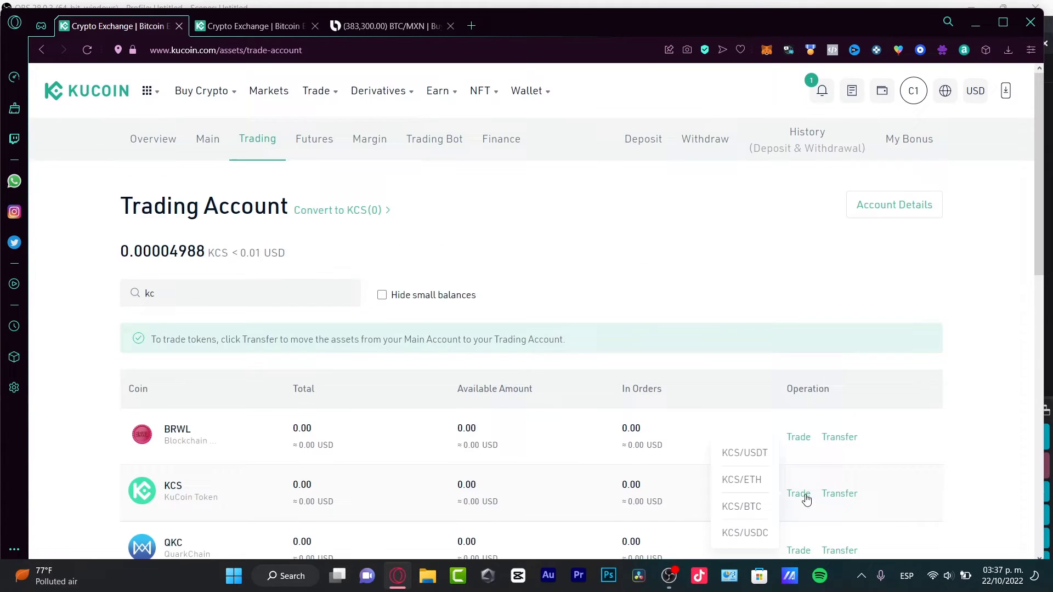
Step: Unlock KCS/USDC trading with the trading password, try a KCS sell amount, then go back
scroll(630, 339, "down", 3)
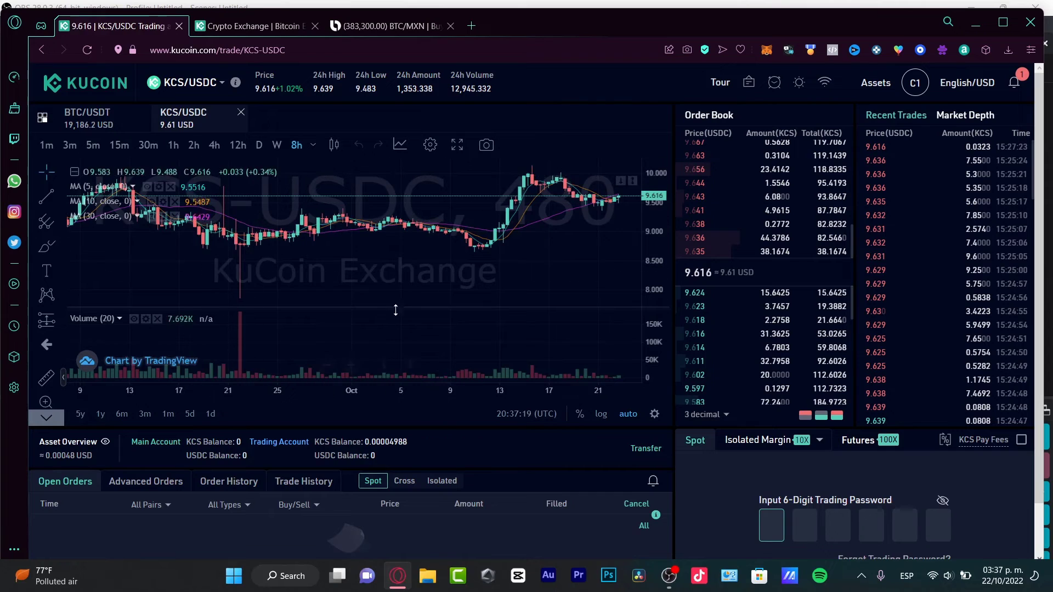
scroll(820, 500, "down", 1)
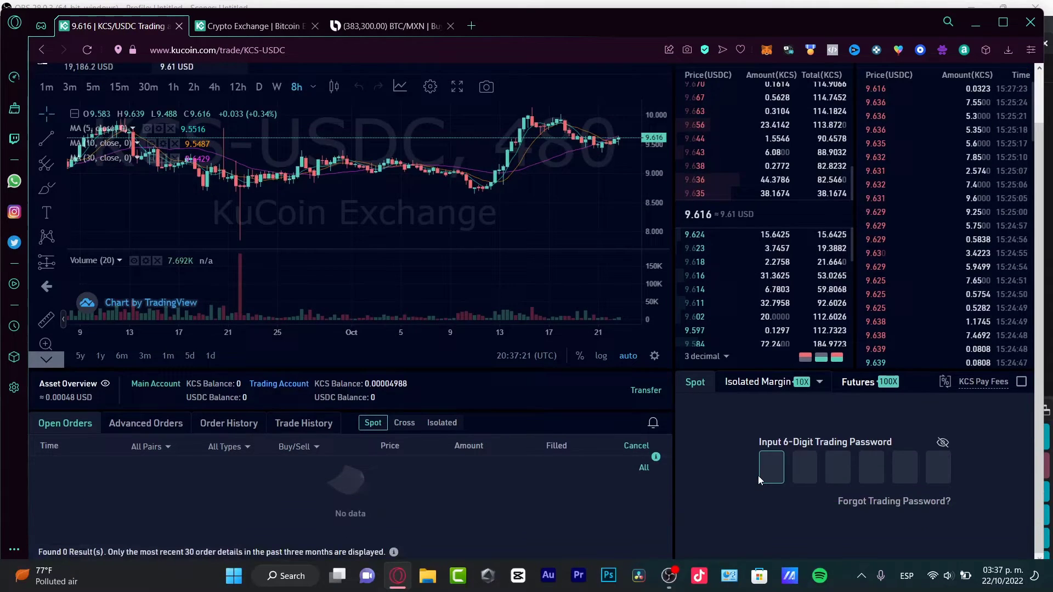
type("******")
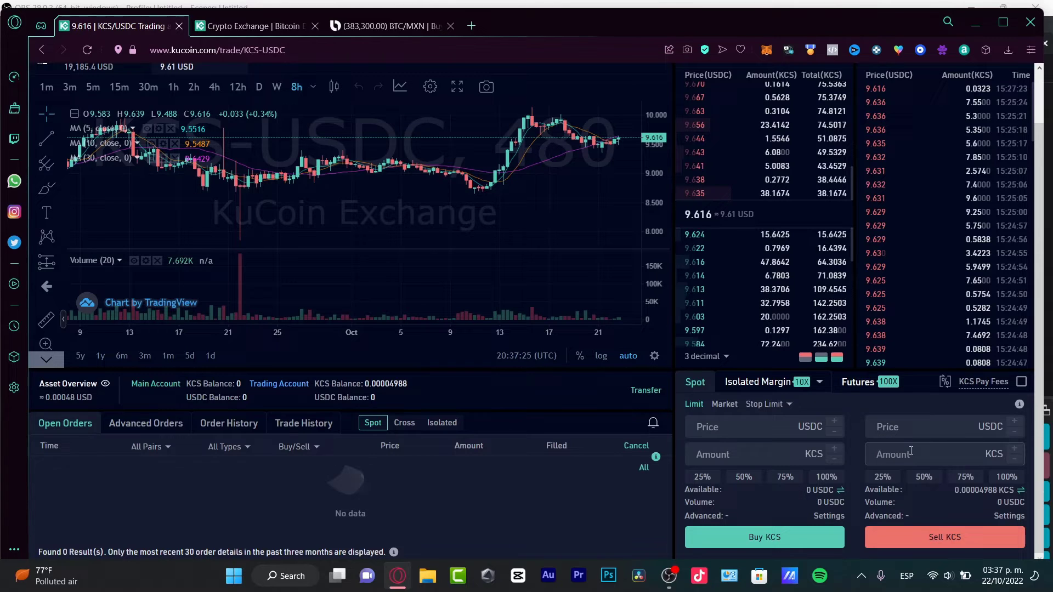
left_click(985, 455)
left_click(42, 49)
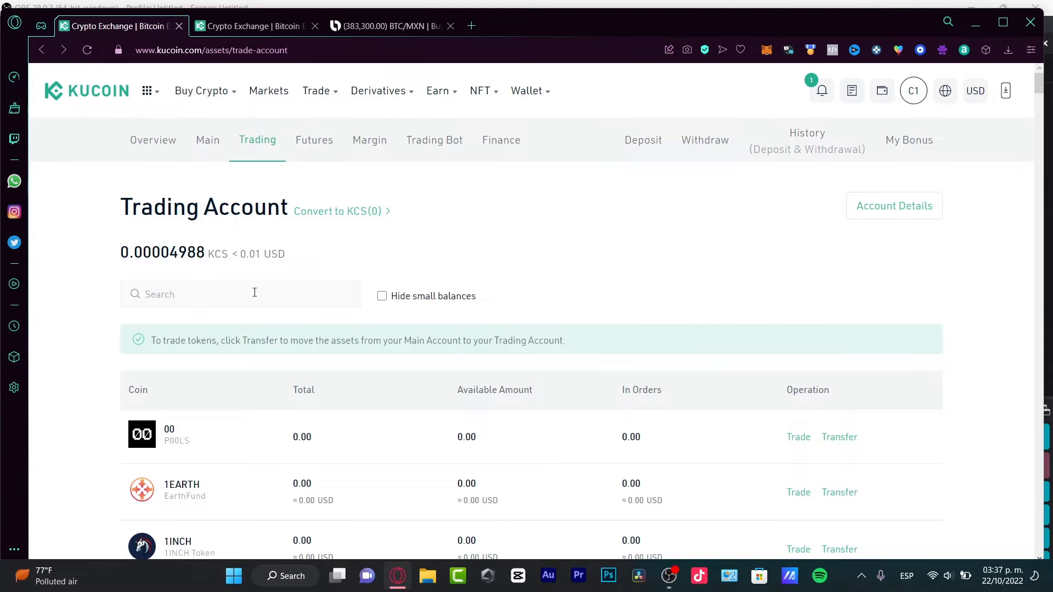
Step: Search the Main Account for 'usdc' and open its Withdraw Crypto form (2.00 USDC minimum)
left_click(208, 140)
left_click(292, 294)
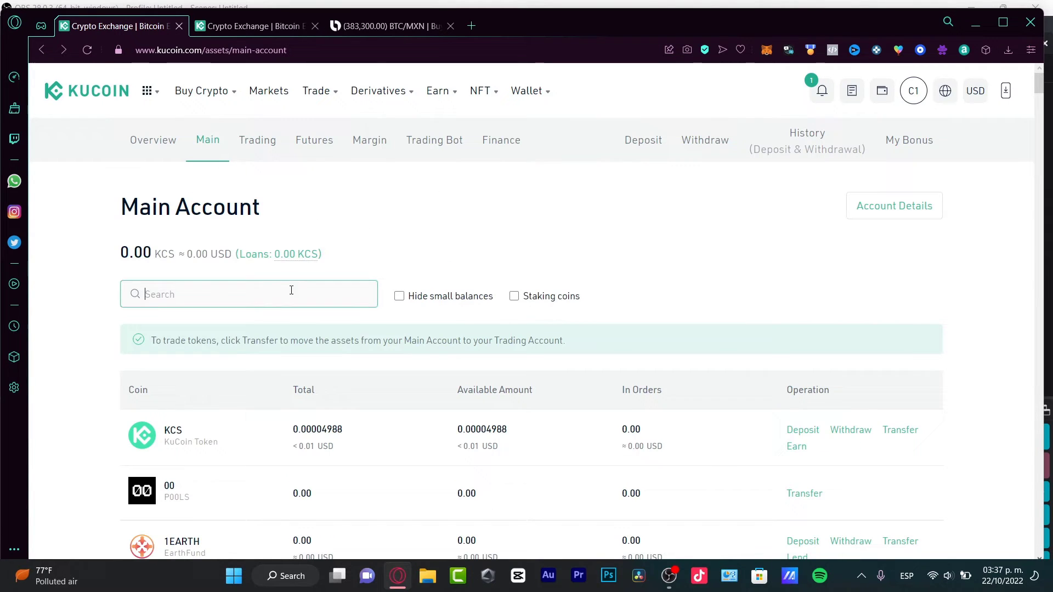
type("usdc")
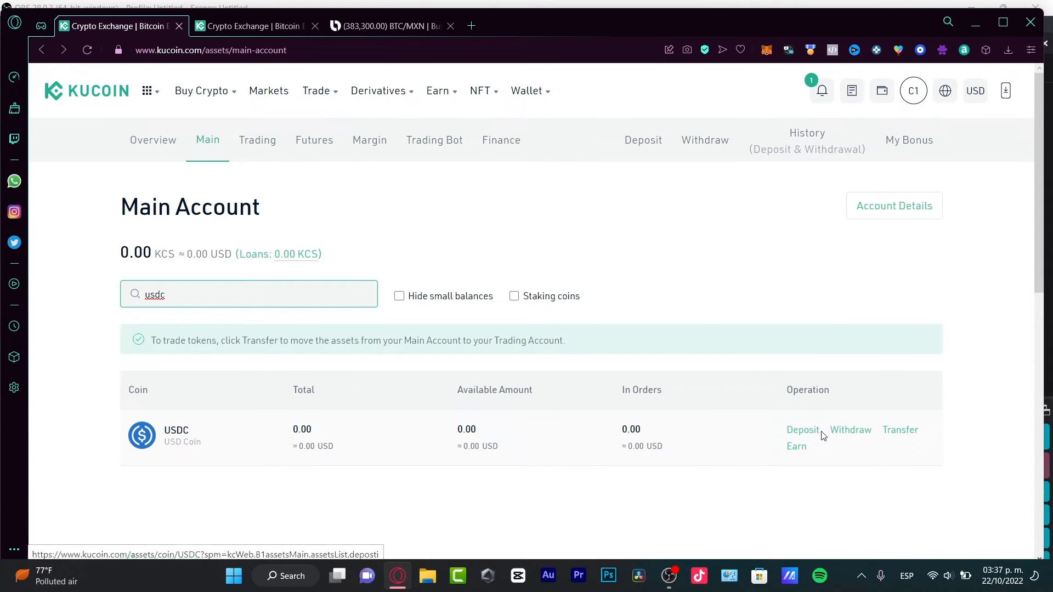
left_click(853, 432)
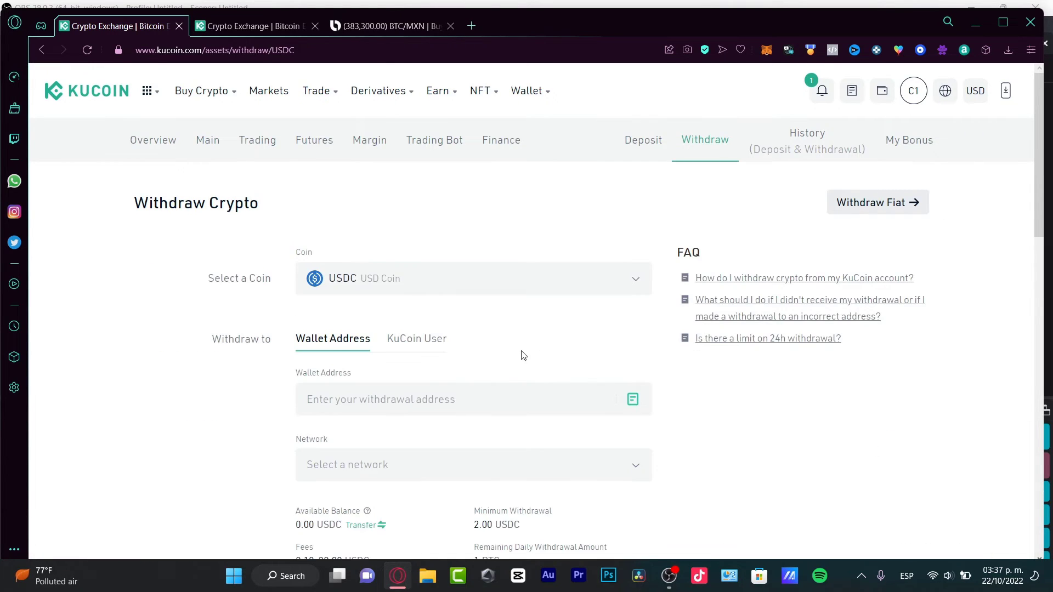
scroll(522, 357, "down", 4)
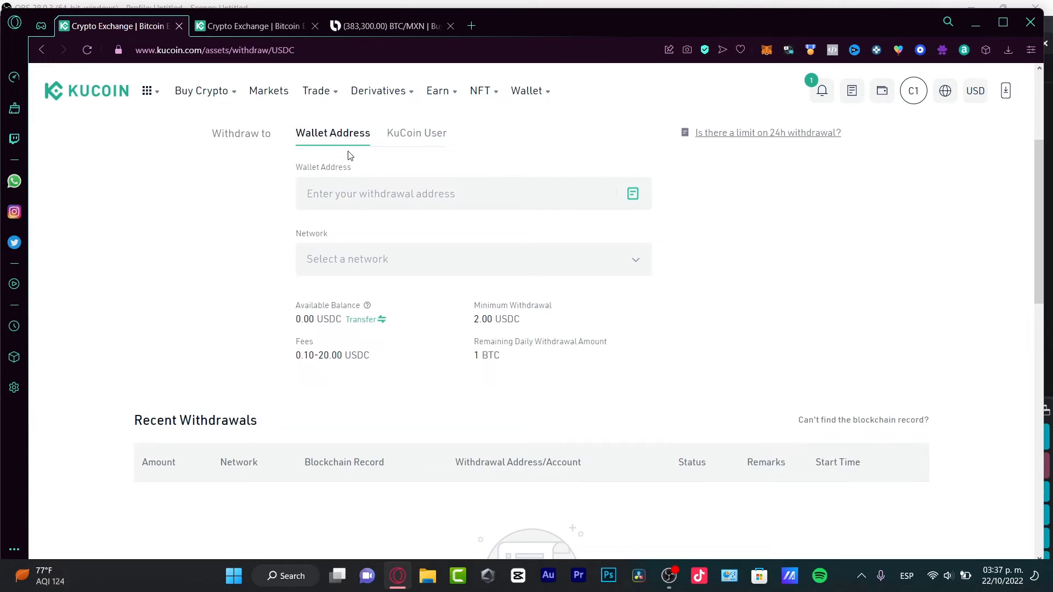
Step: On Bitso, open the USD stablecoins details and their deposit options
left_click(363, 28)
mouse_move(453, 219)
scroll(453, 247, "down", 3)
scroll(791, 324, "down", 4)
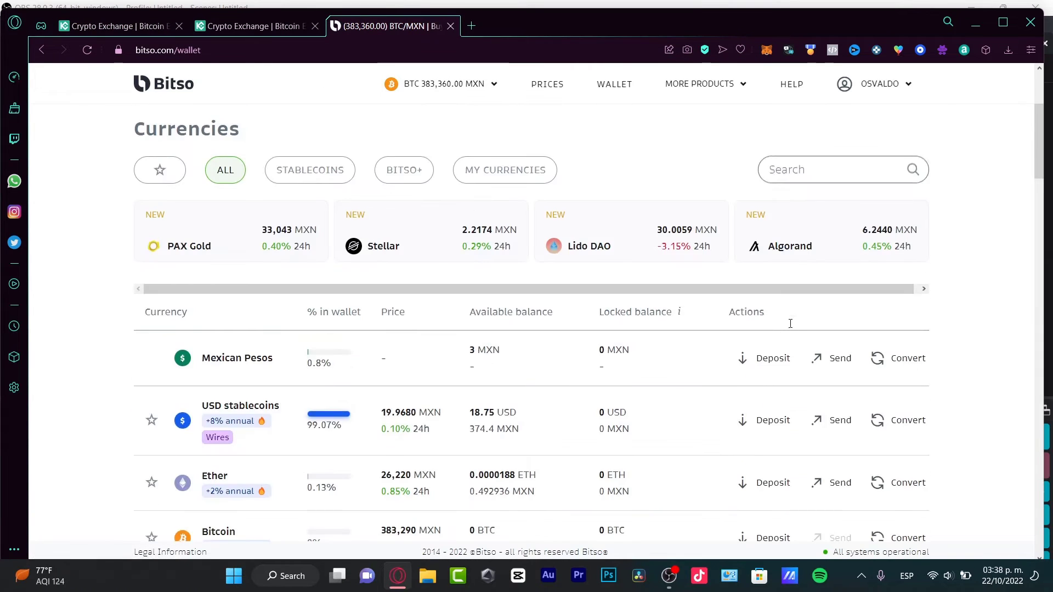
left_click(281, 421)
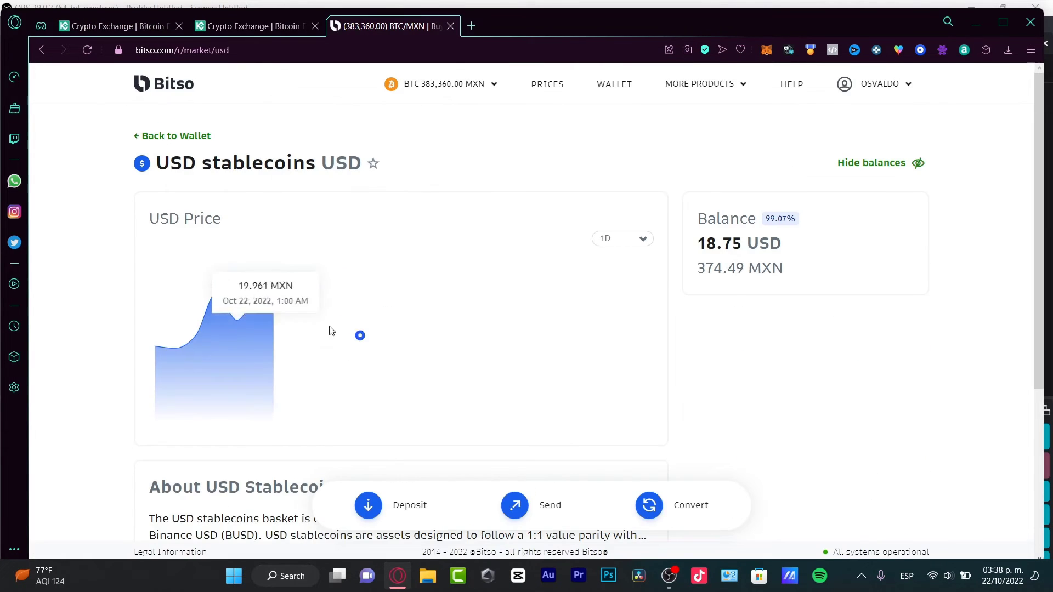
left_click(383, 509)
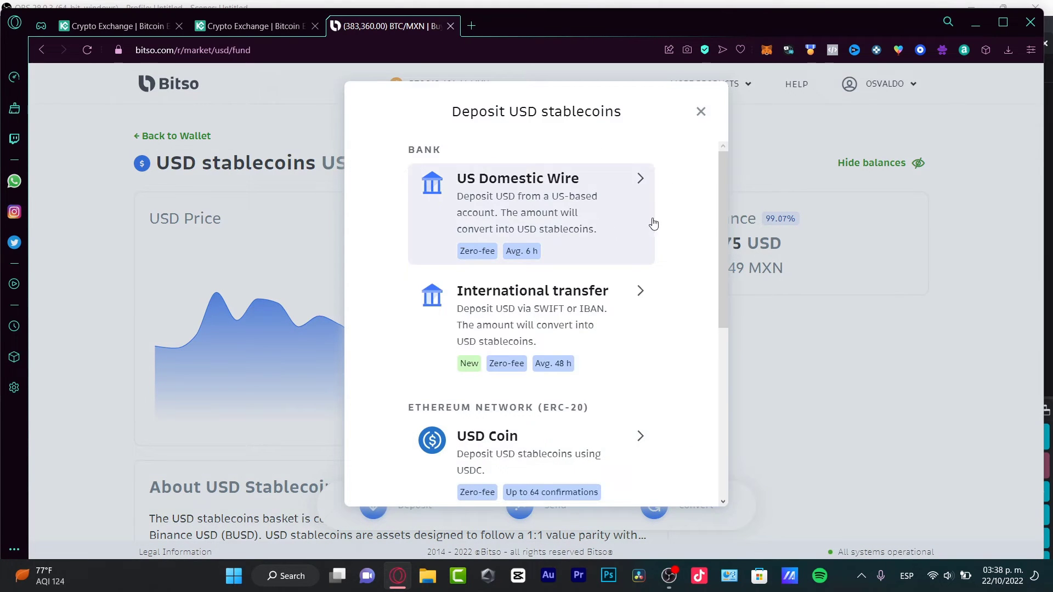
Step: Copy the USD Coin Ethereum (ERC-20) deposit address and return to KuCoin's USDC withdrawal
scroll(663, 286, "down", 4)
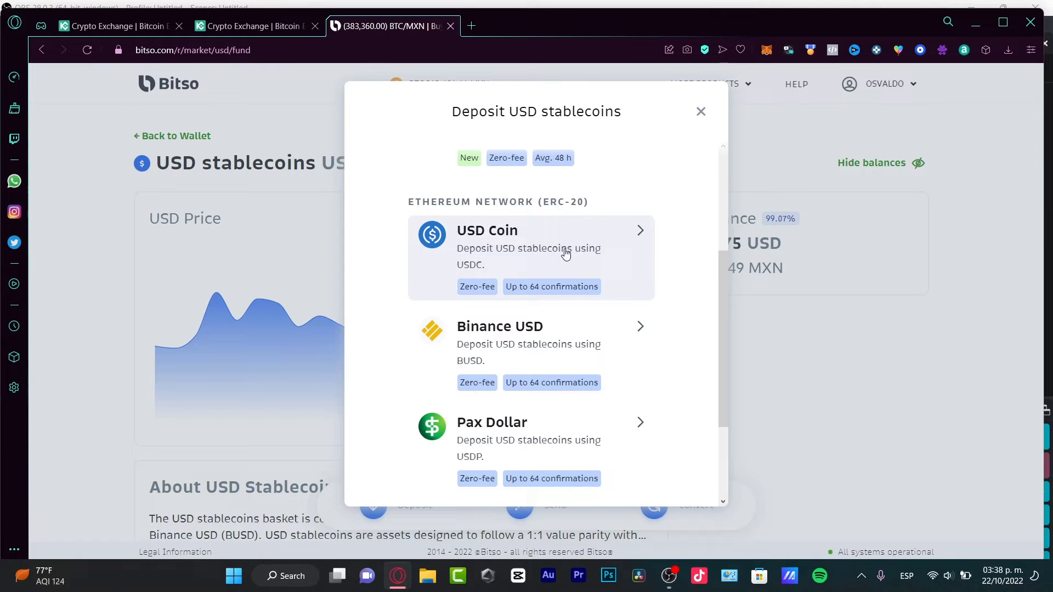
left_click(564, 251)
scroll(649, 274, "down", 3)
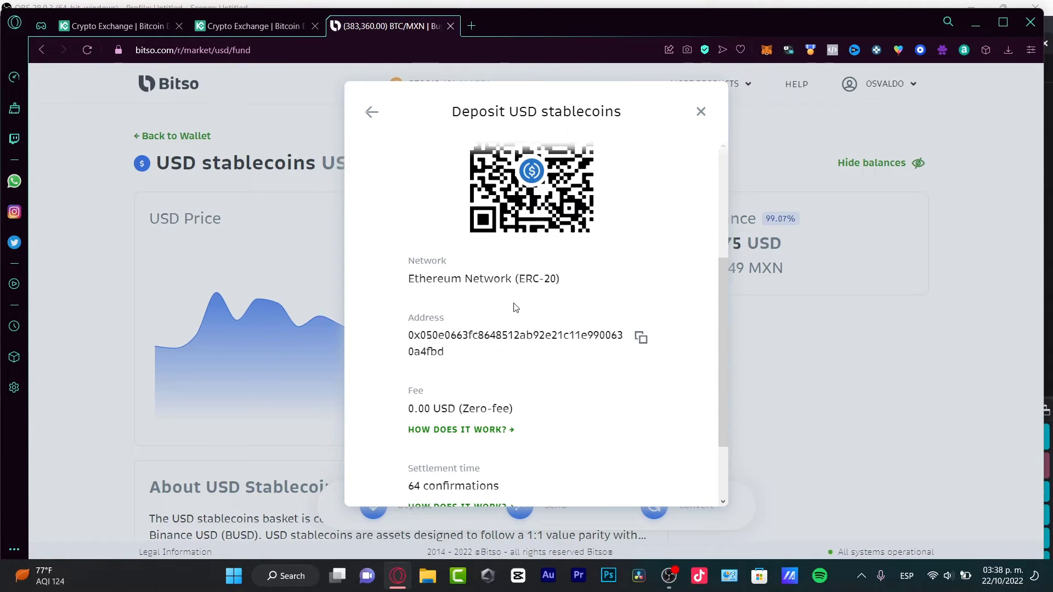
left_click(641, 337)
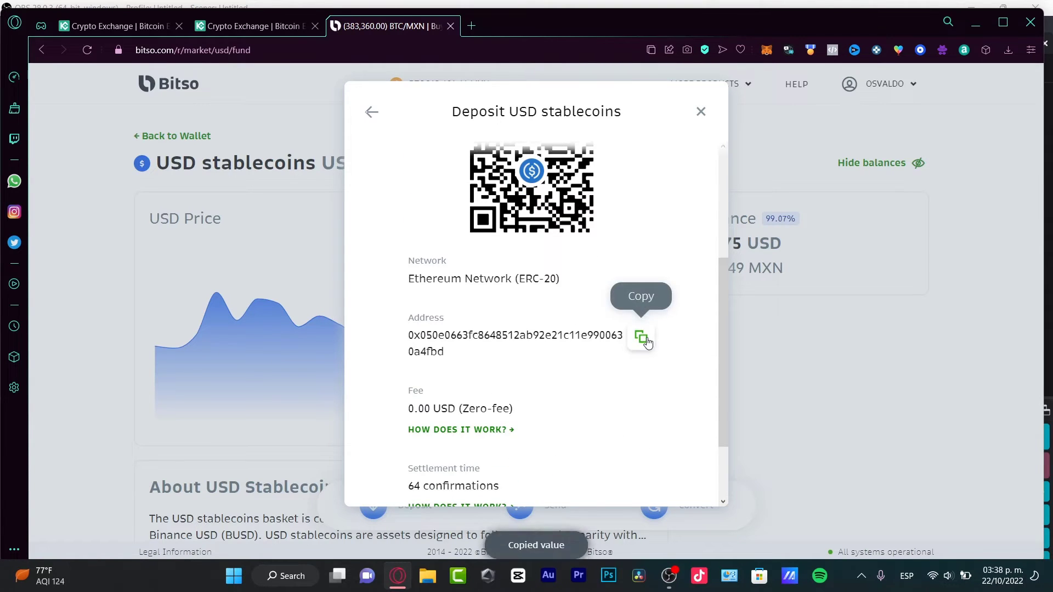
left_click(122, 32)
Step: Paste the copied Bitso deposit address into KuCoin's USDC withdrawal Wallet Address field
left_click(530, 204)
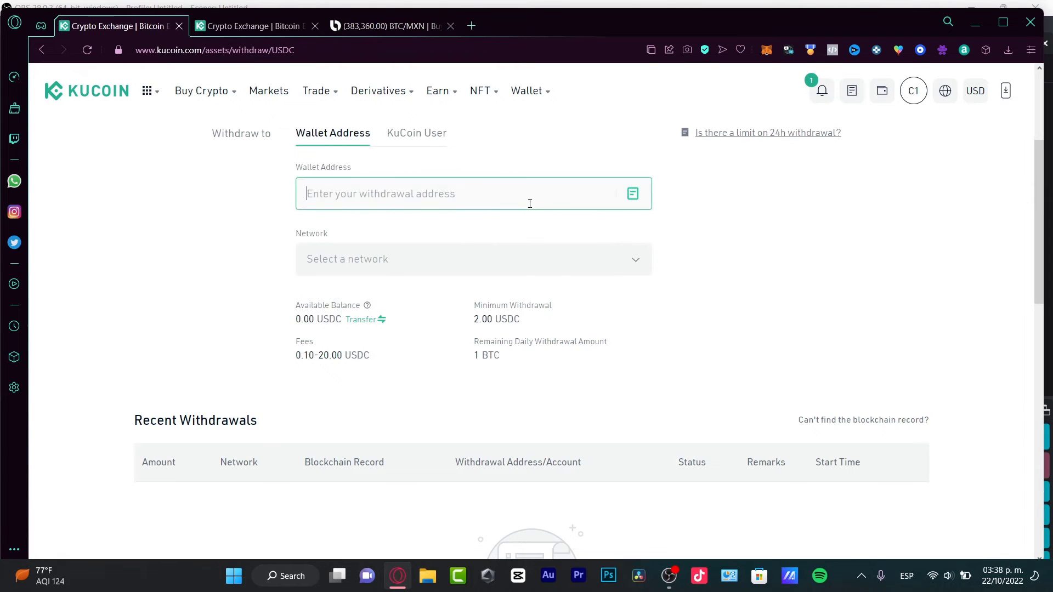
key("ctrl+v")
left_click(408, 286)
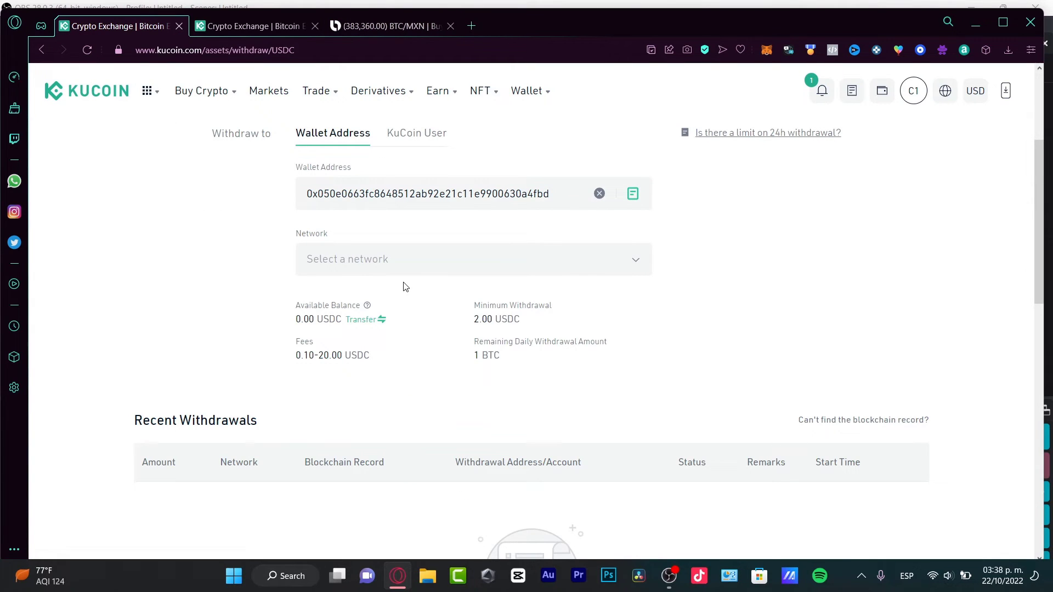
Step: Review the withdrawal networks and their fees, noting ETH's $19.99 fee
left_click(418, 264)
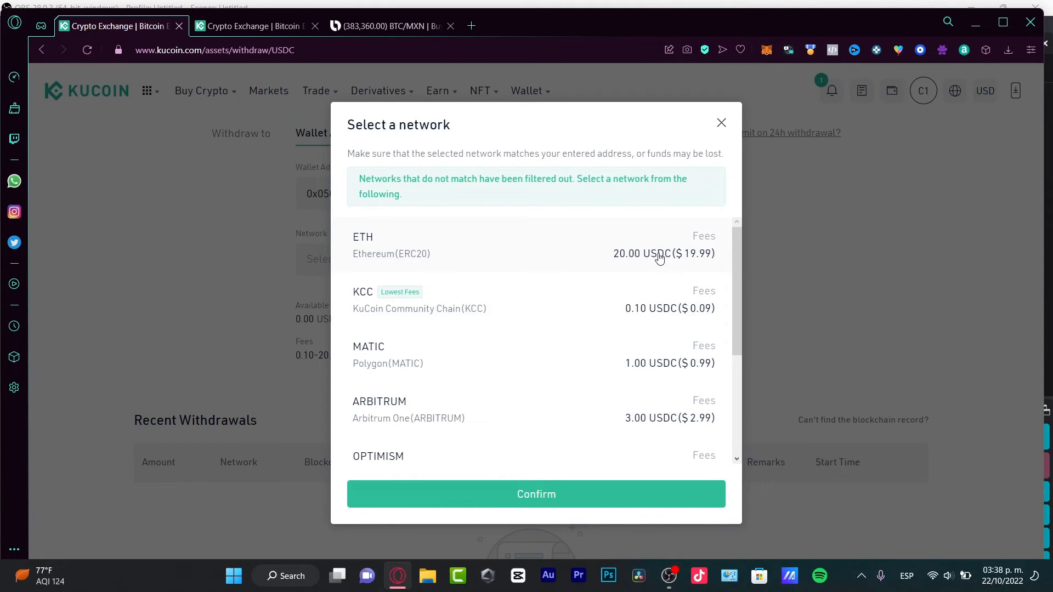
left_click_drag(664, 255, 719, 264)
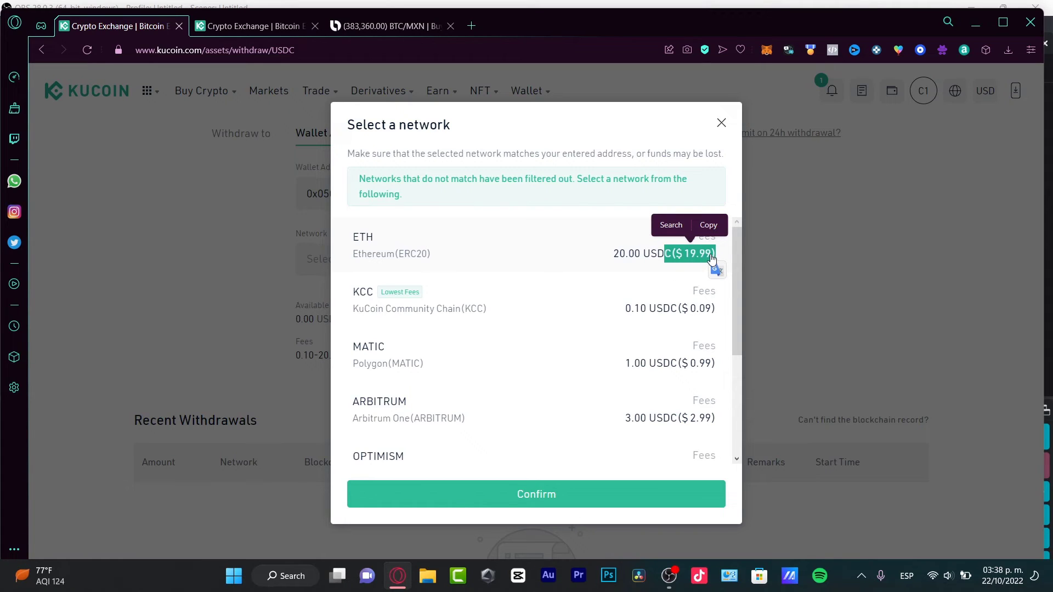
scroll(735, 280, "down", 1)
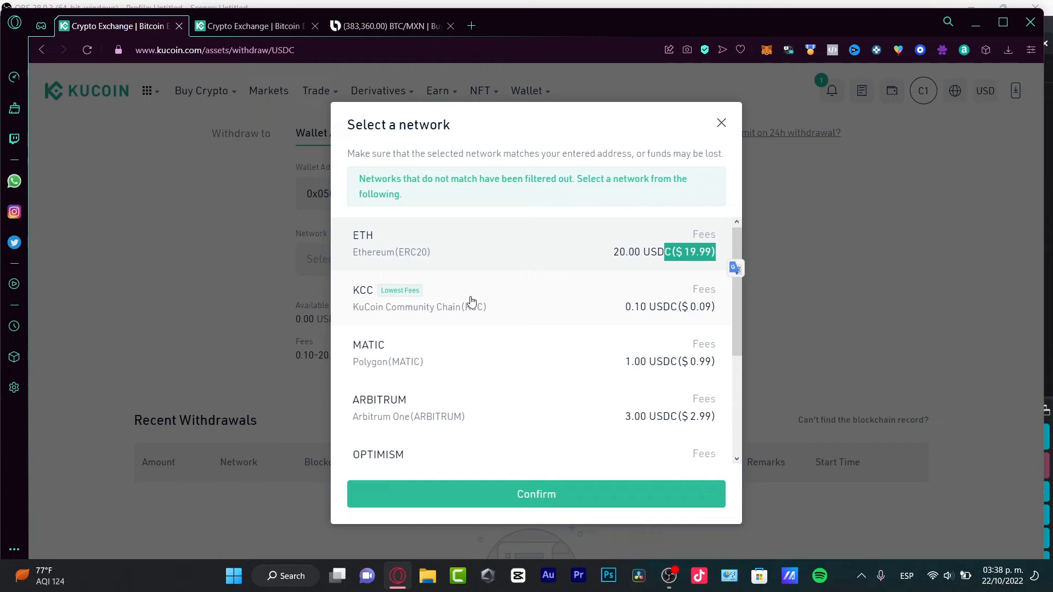
left_click(623, 312)
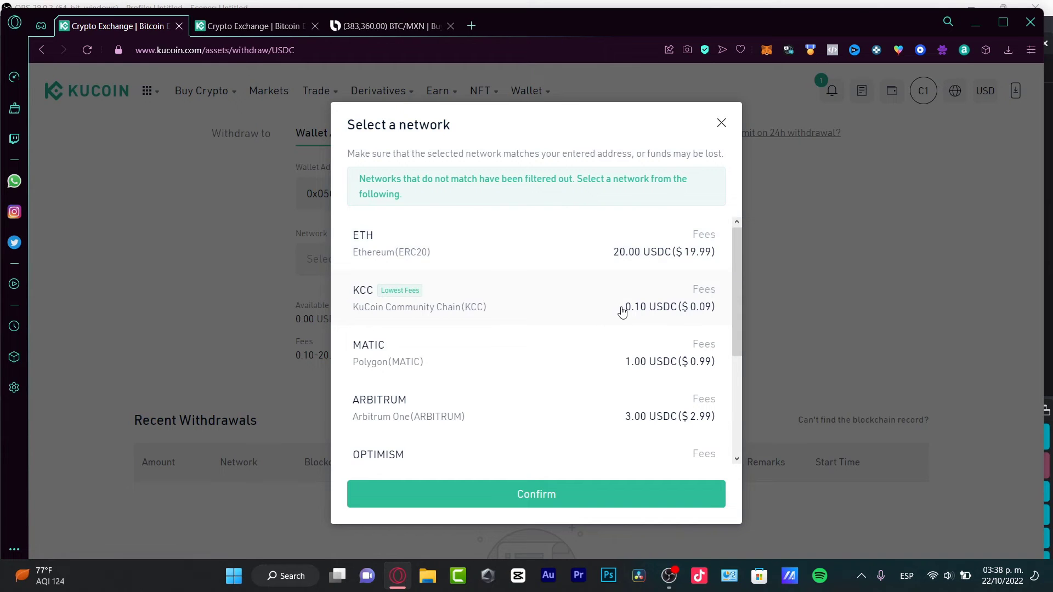
Step: Accept KCC, check Bitso's expected deposit network, and dismiss the KCC compatibility notice
left_click(569, 497)
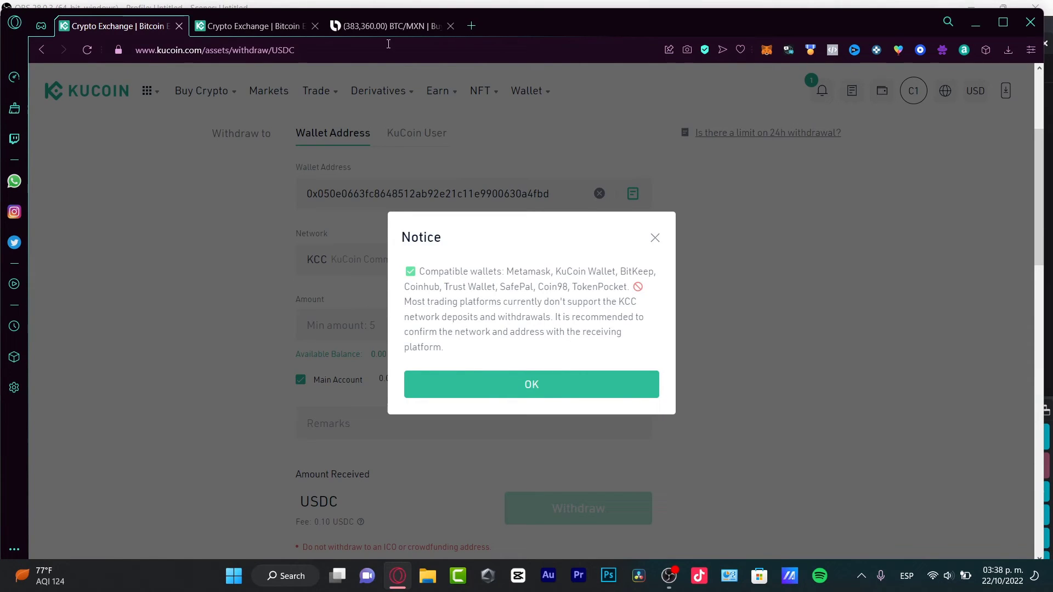
left_click(389, 27)
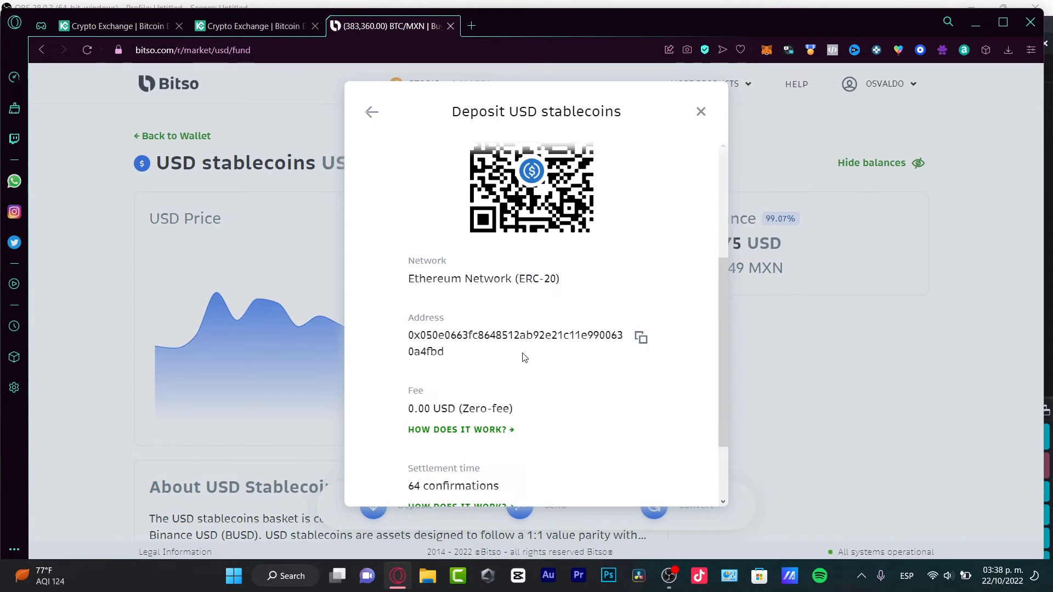
scroll(524, 358, "down", 2)
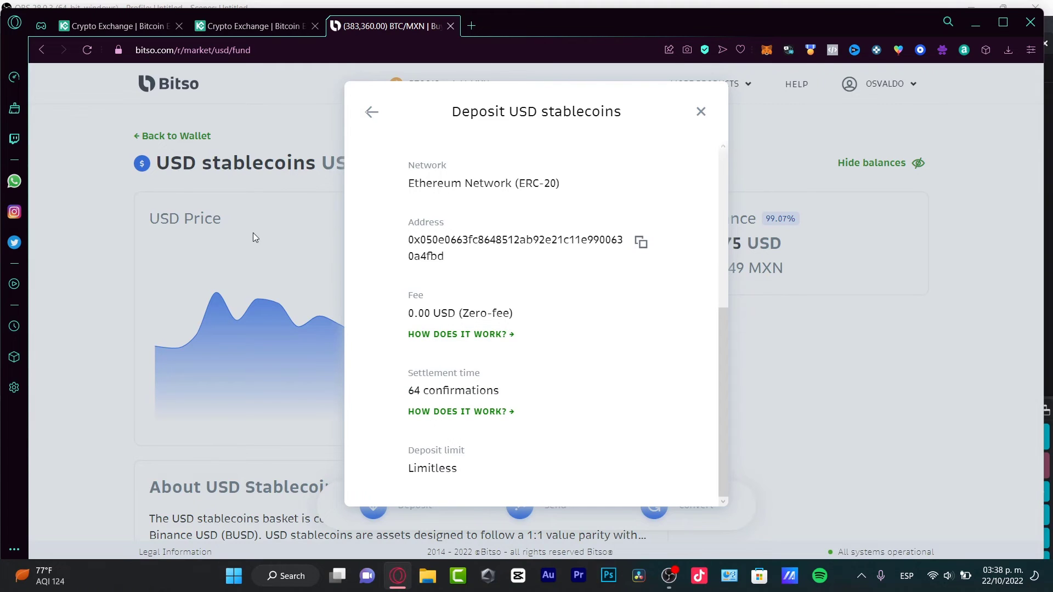
left_click(144, 33)
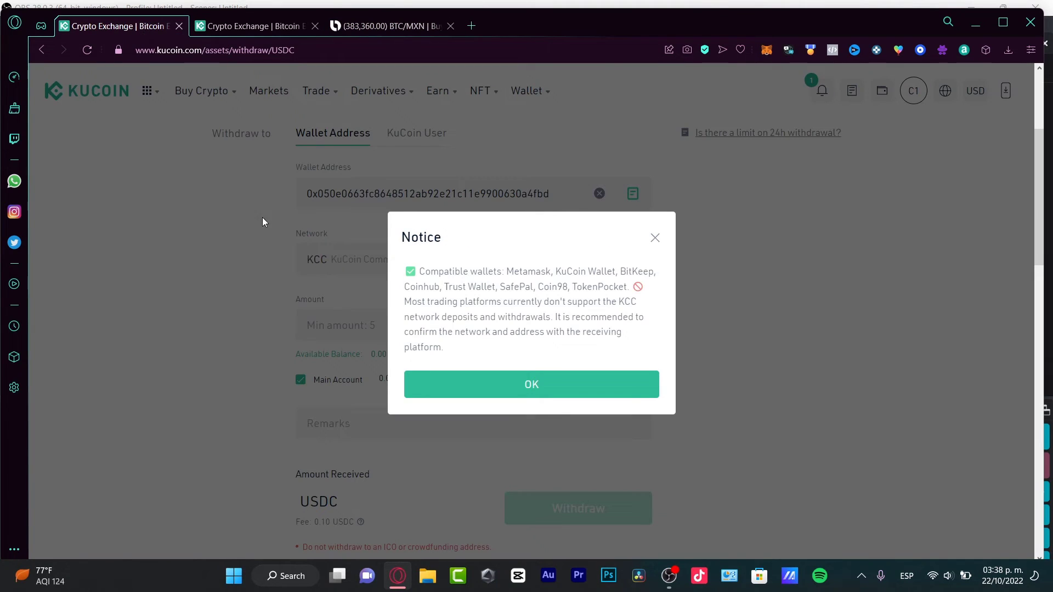
left_click_drag(473, 275, 627, 286)
left_click_drag(446, 286, 497, 287)
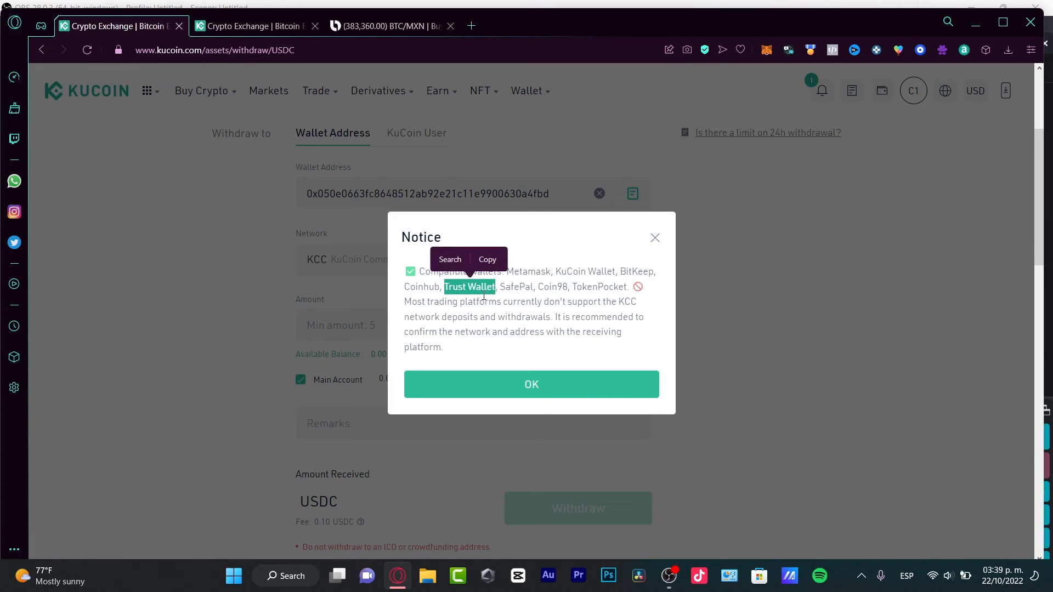
left_click(555, 390)
Step: Switch the withdrawal network to ETH Ethereum to match Bitso
left_click(587, 261)
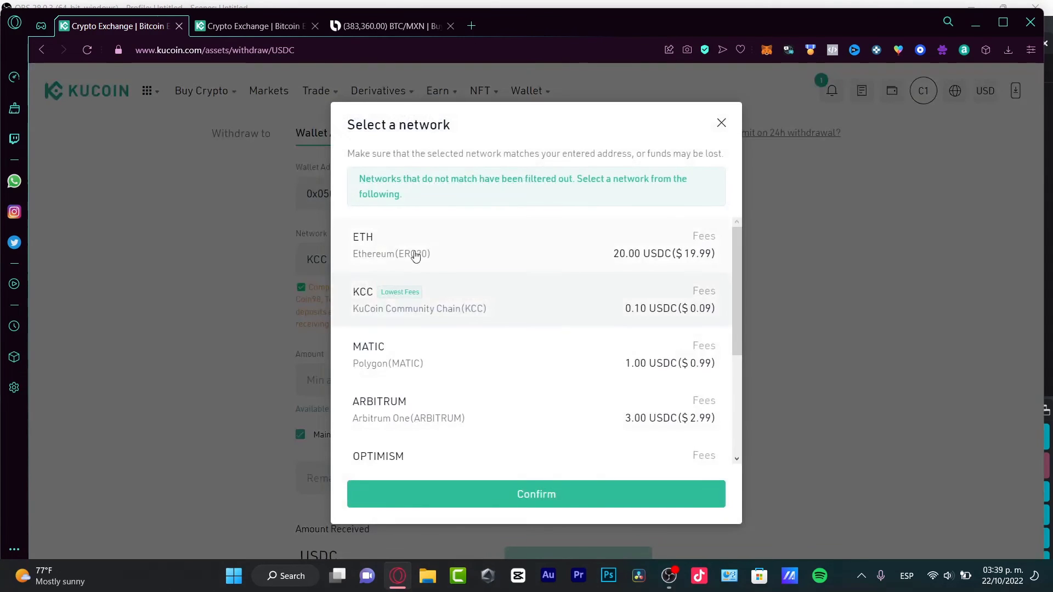
left_click(446, 254)
left_click(628, 494)
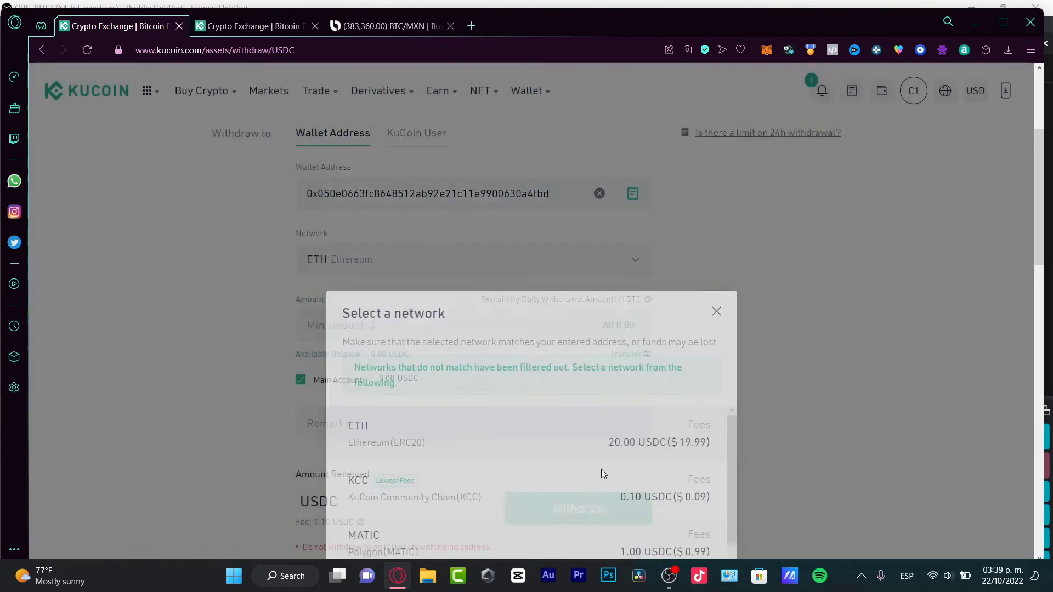
Step: Enter 890 as the USDC withdrawal amount
left_click(395, 328)
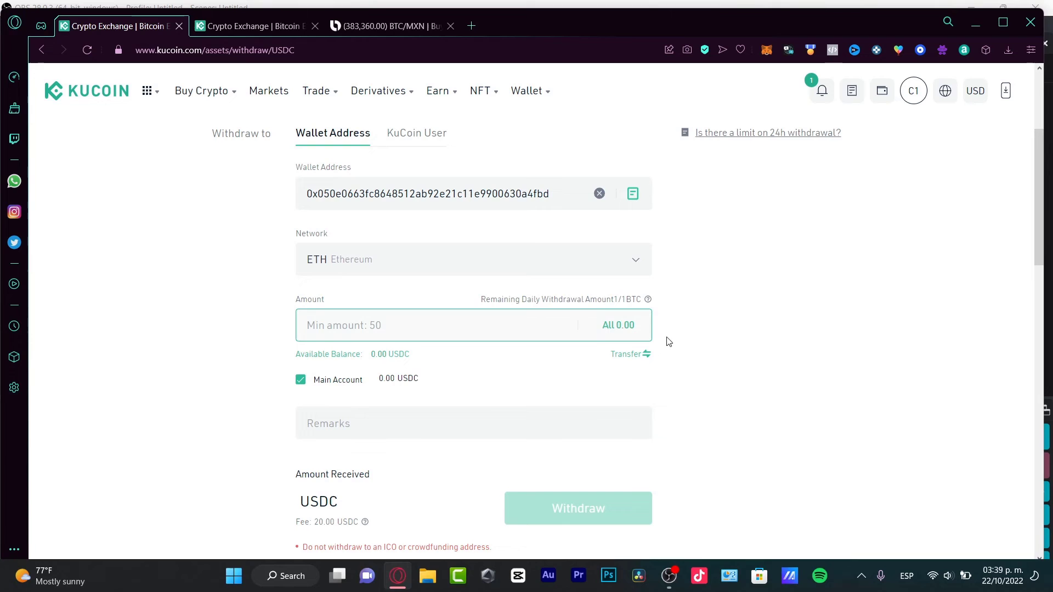
type("890")
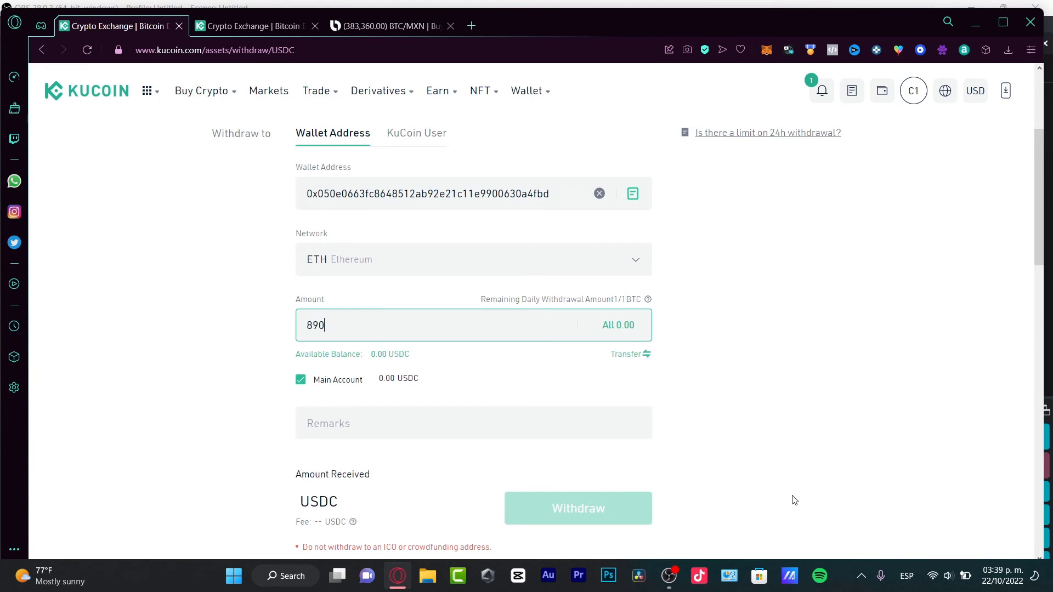
scroll(730, 406, "down", 3)
left_click(665, 308)
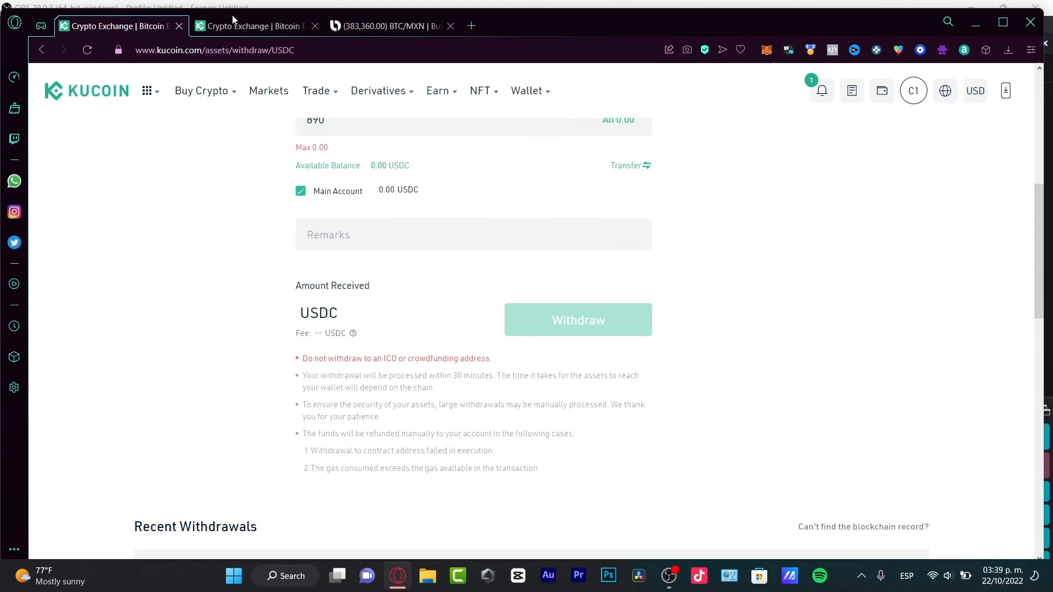
Step: Close Bitso's USD stablecoins deposit window and check the 18.75 USD balance
left_click(383, 28)
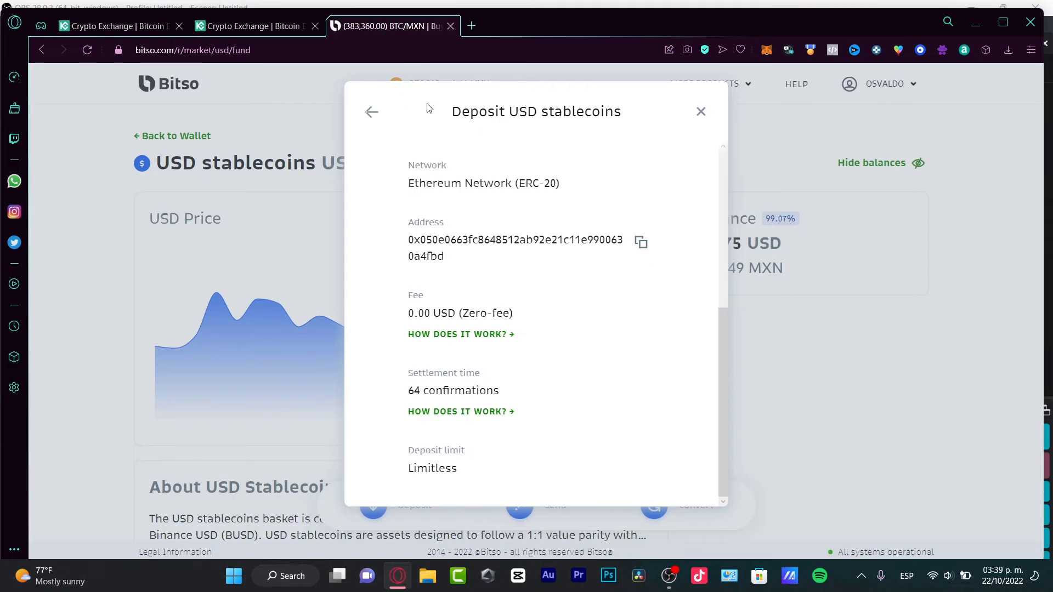
left_click(371, 112)
left_click(700, 112)
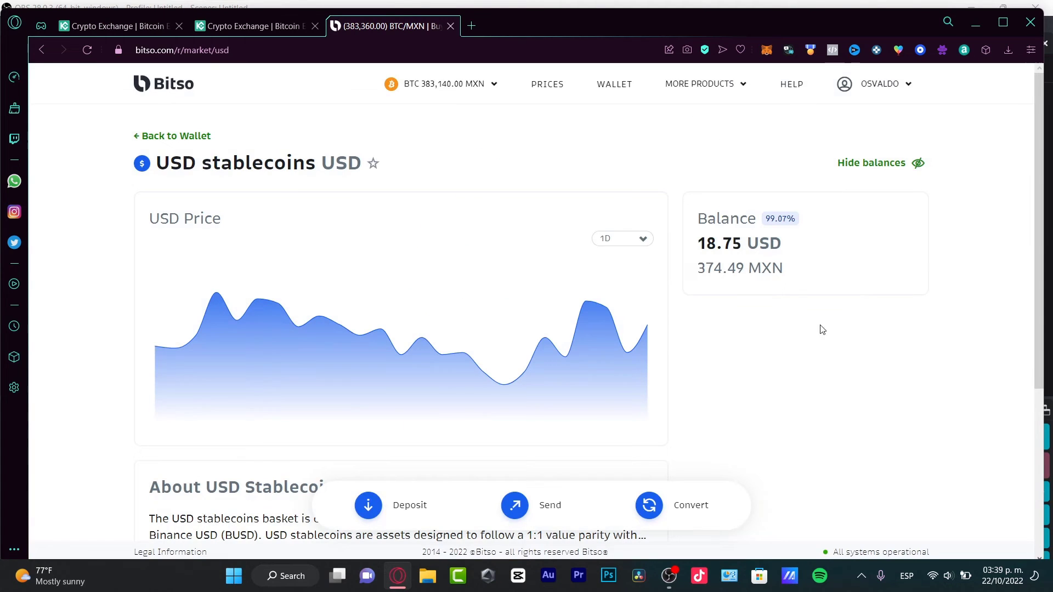
triple_click(748, 252)
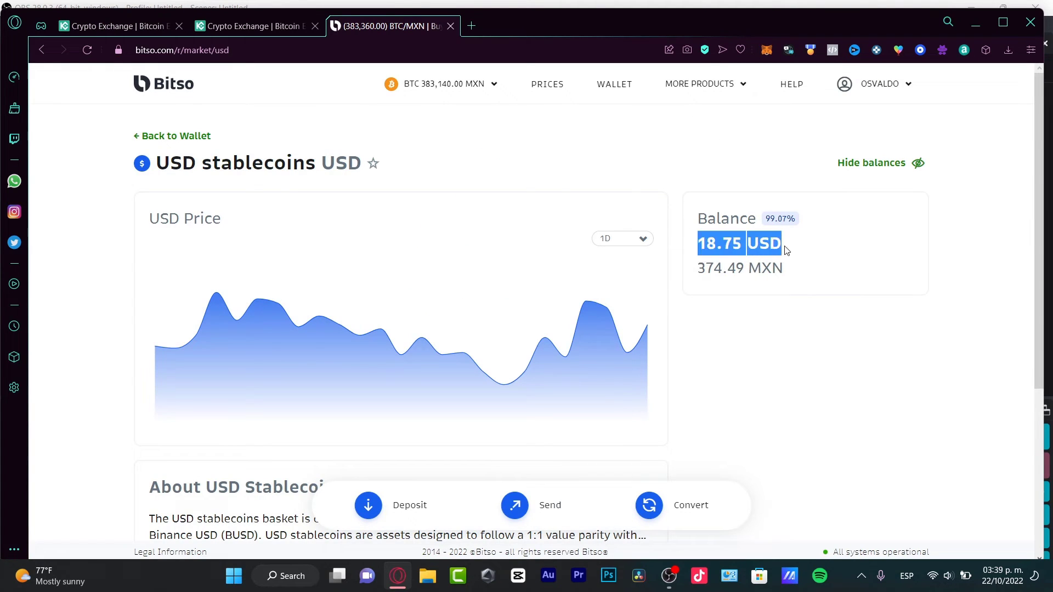
Step: Look at converting USD to Mexican Pesos in the Convert form, then close it
left_click(653, 511)
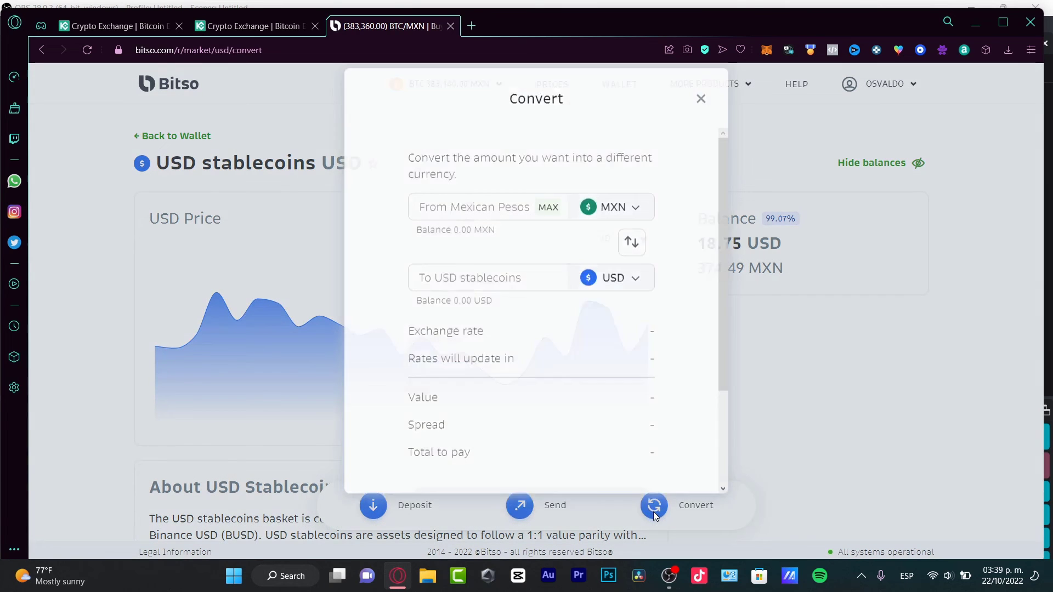
left_click(632, 256)
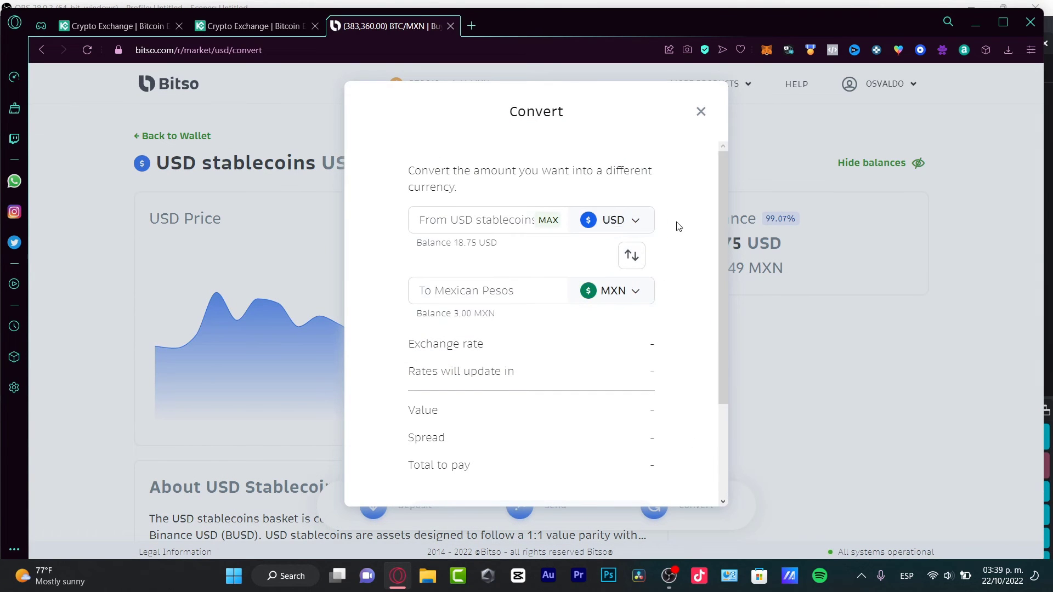
left_click(482, 221)
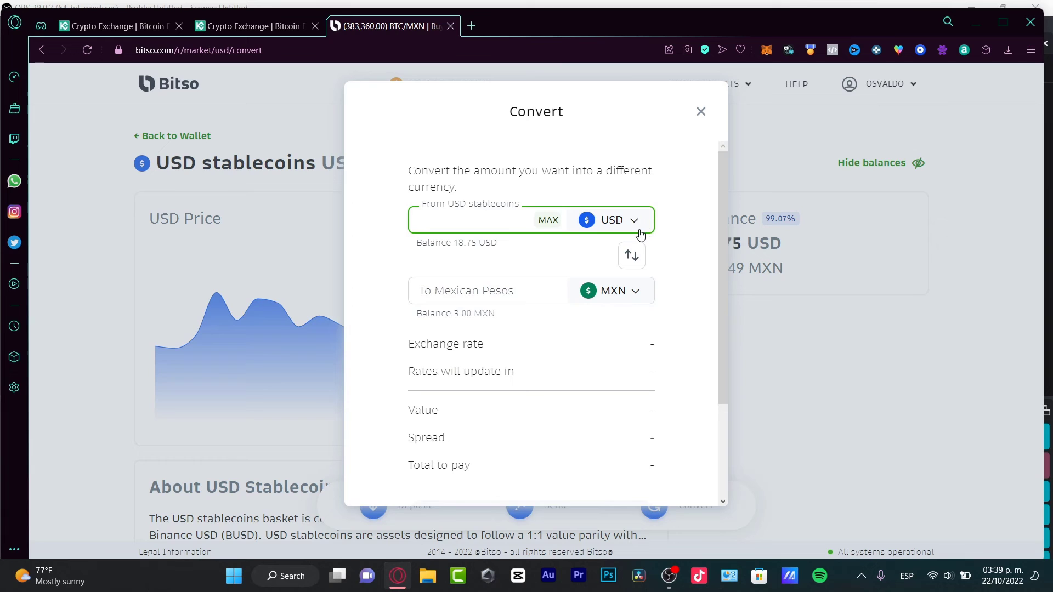
left_click(620, 294)
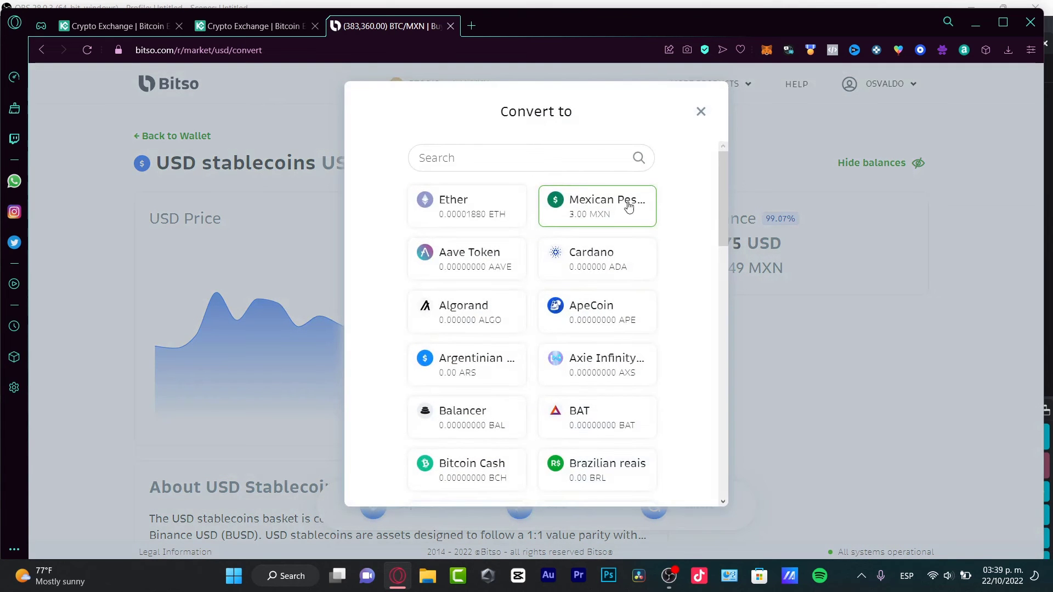
left_click(700, 113)
left_click(701, 116)
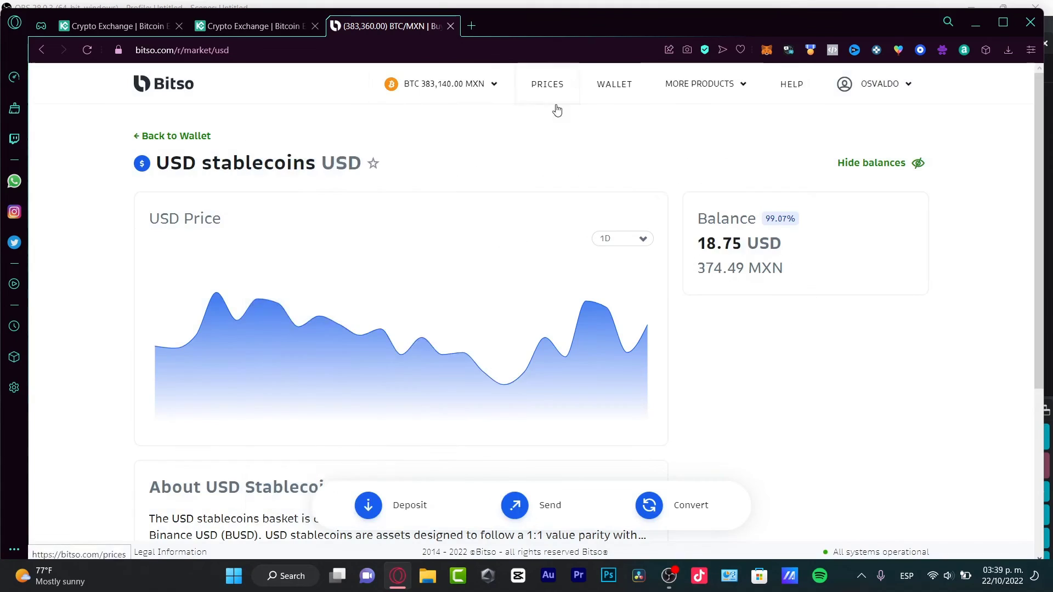
Step: From the Bitso wallet, start sending Mexican Pesos via a SPEI bank transfer
left_click(613, 94)
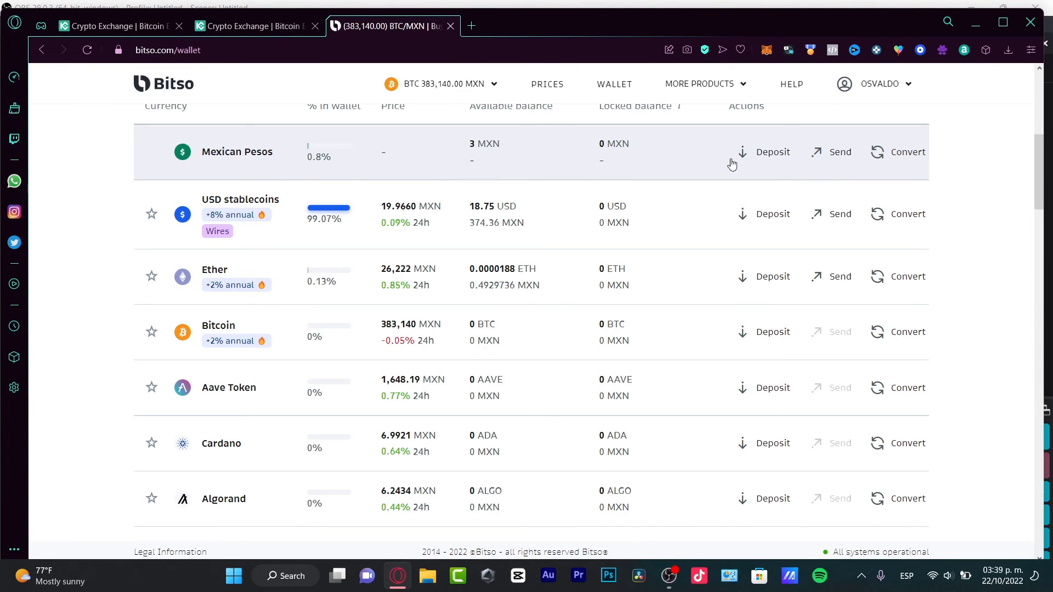
left_click(847, 156)
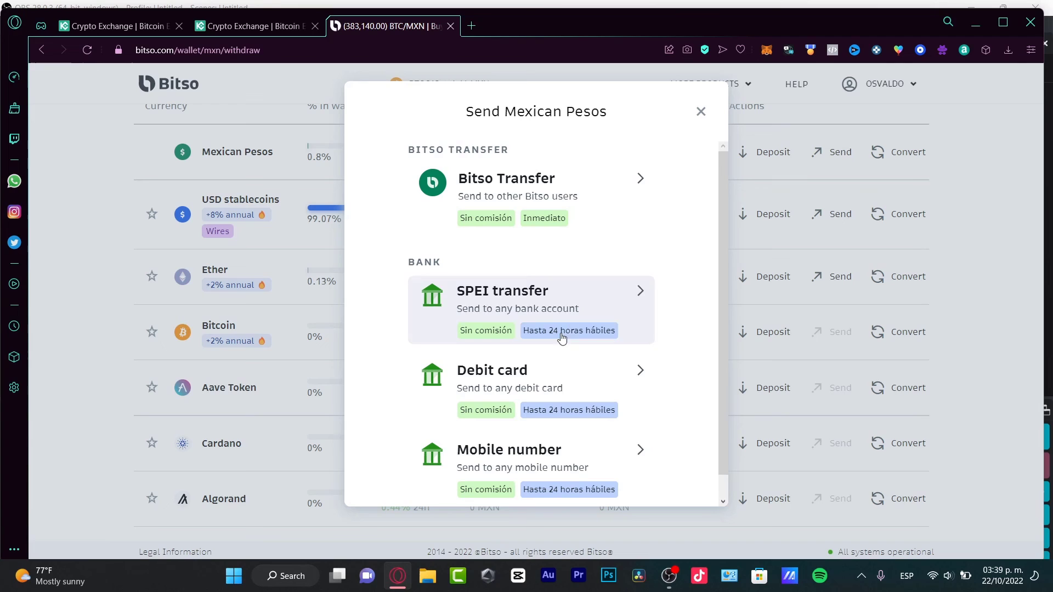
left_click(545, 317)
left_click(554, 321)
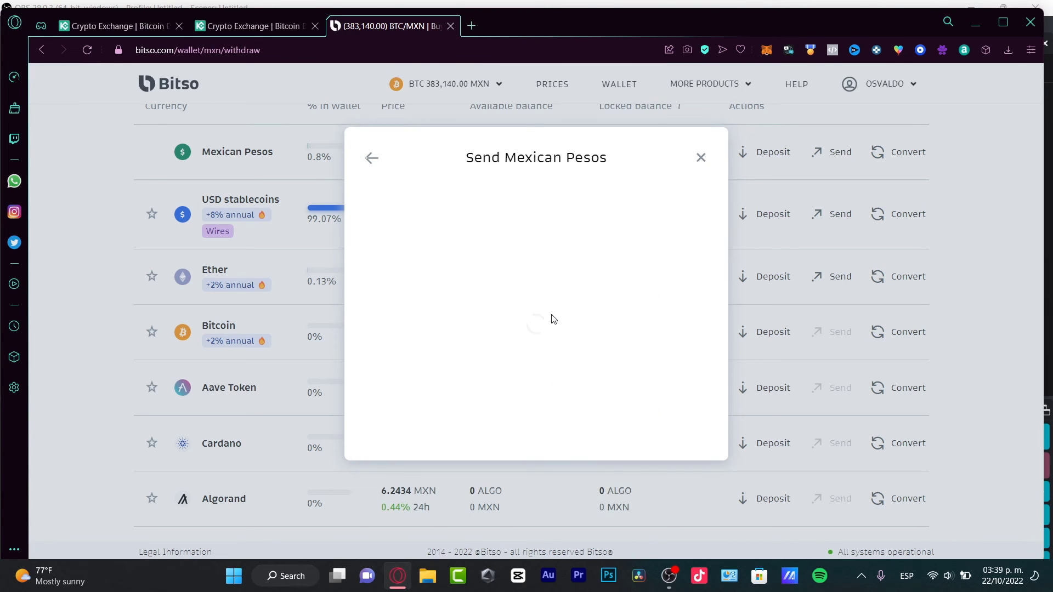